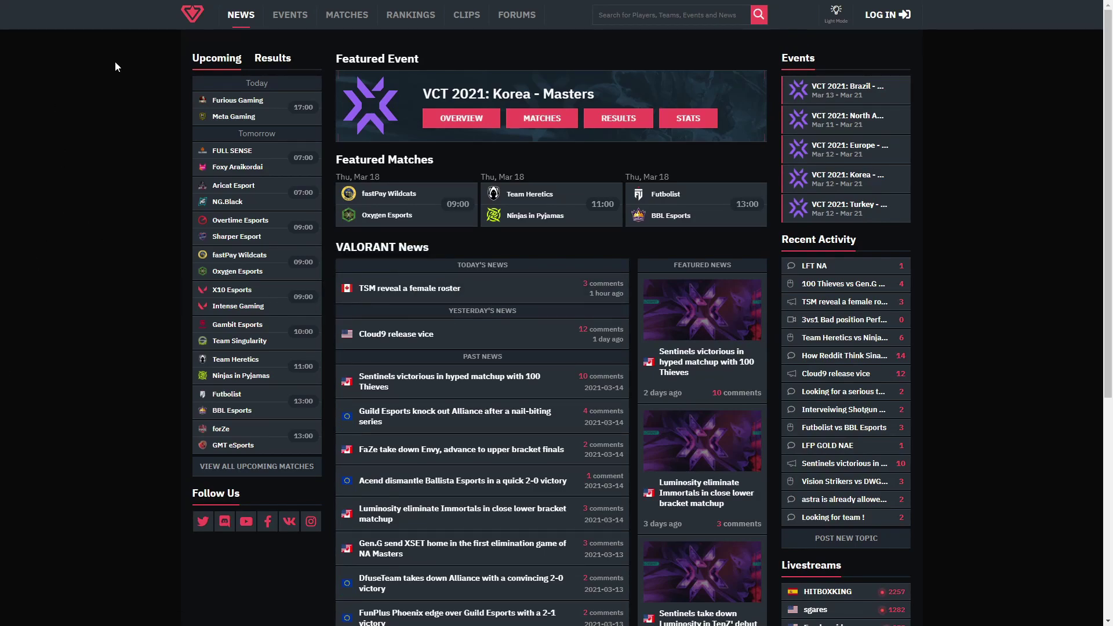
Step: Look over the VALORANT news page down to its footer and highlight "Not affiliated with Riot Games"
key("F11")
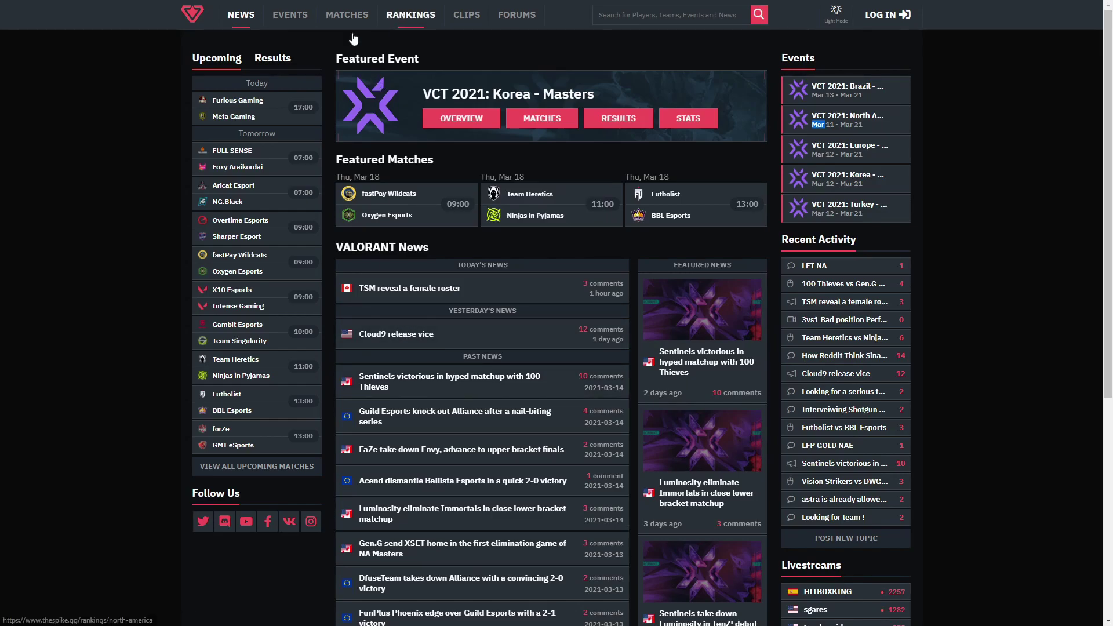
scroll(468, 429, "down", 5)
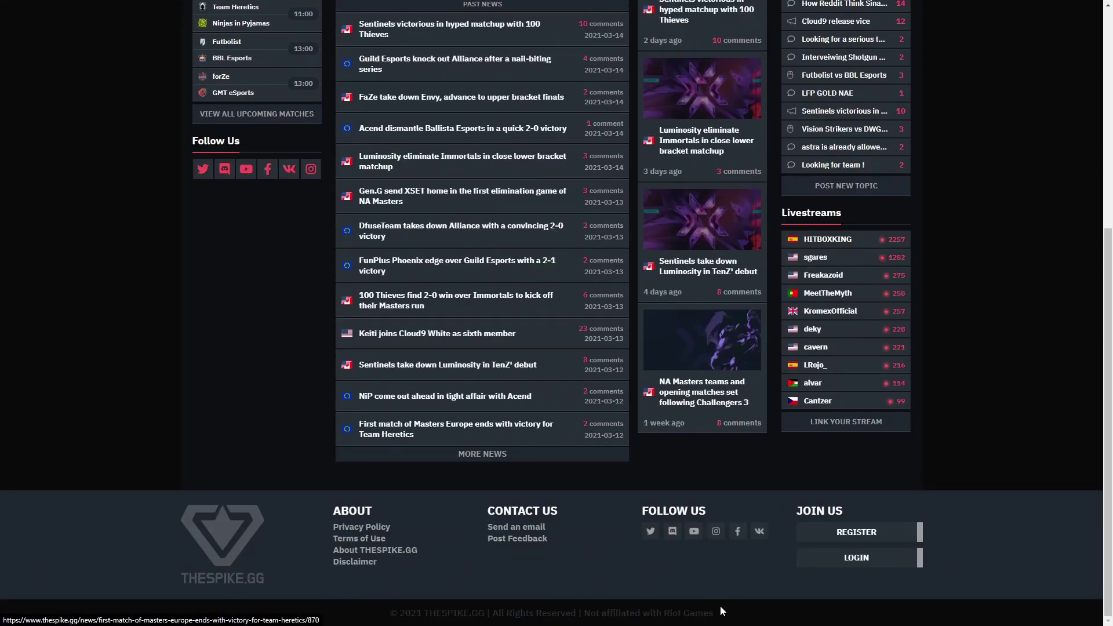
left_click_drag(721, 614, 584, 613)
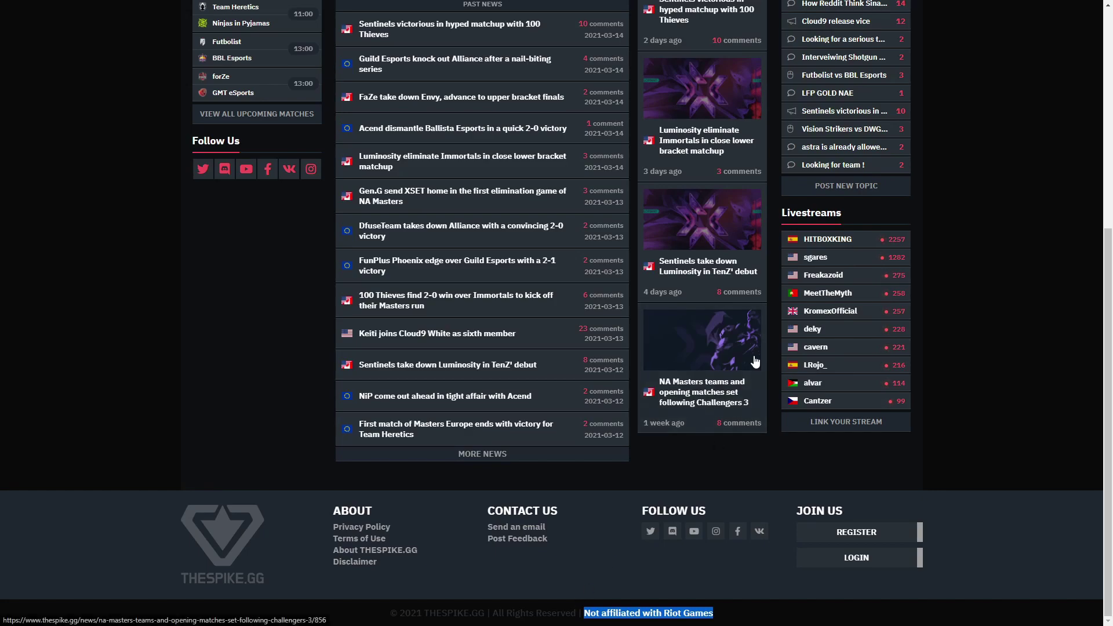
scroll(751, 360, "up", 5)
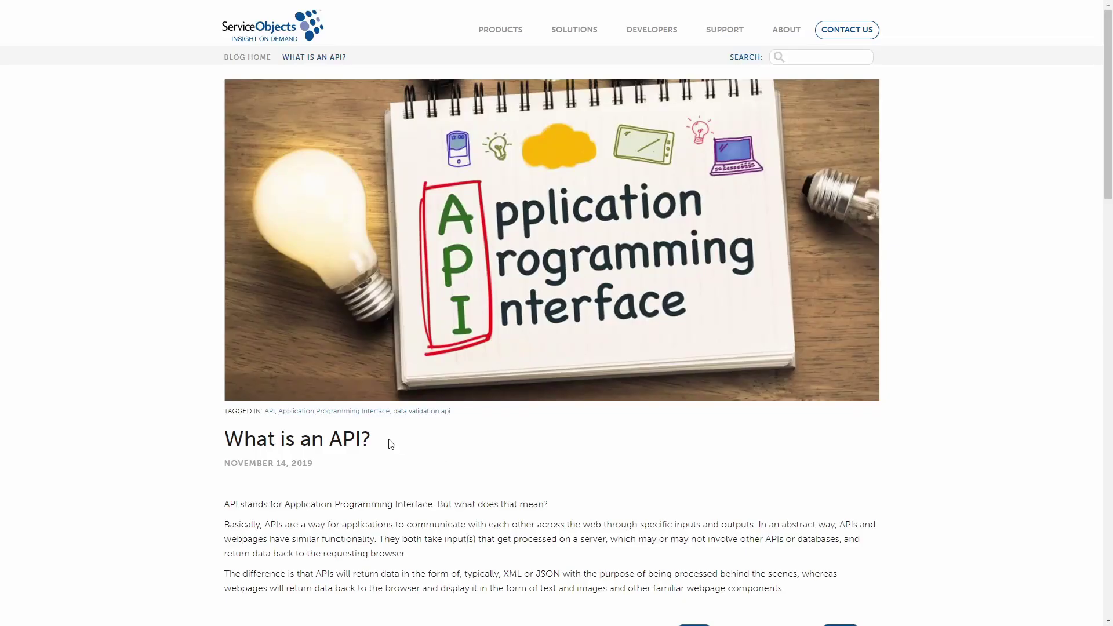
Step: Highlight the "What is an API?" heading of the Service Objects article and view its Application Programming Interface picture
left_click_drag(392, 444, 210, 443)
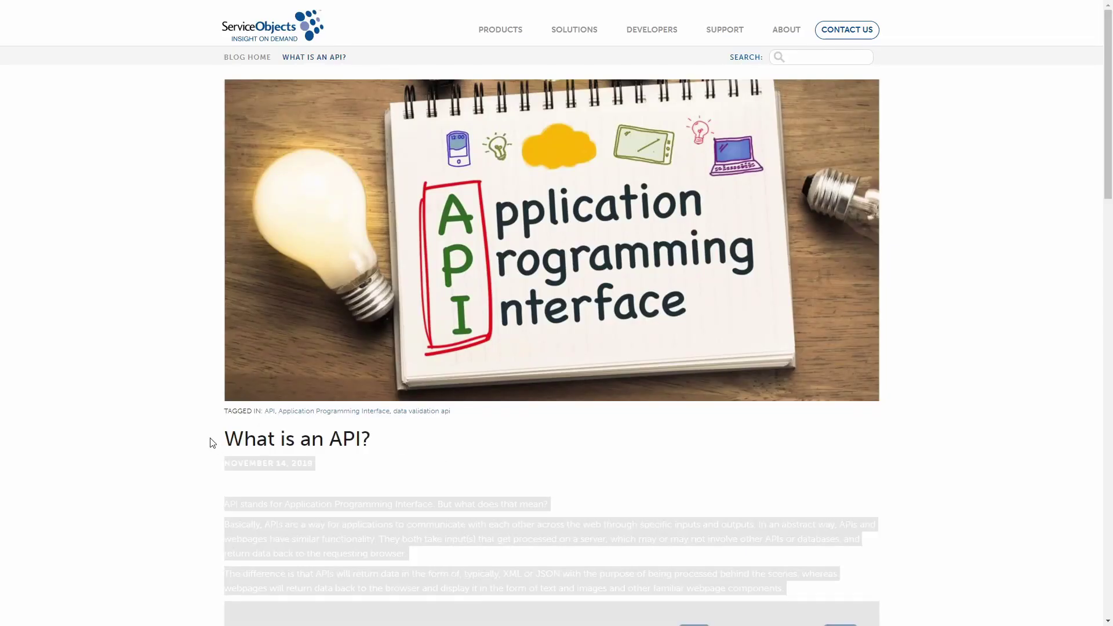
triple_click(248, 435)
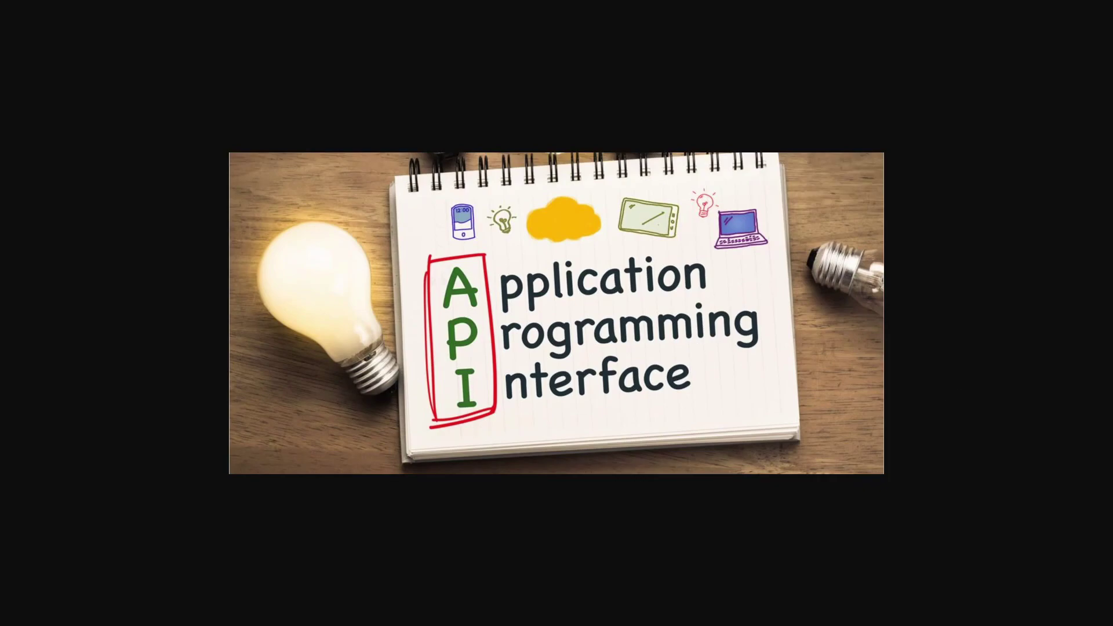
key("Right")
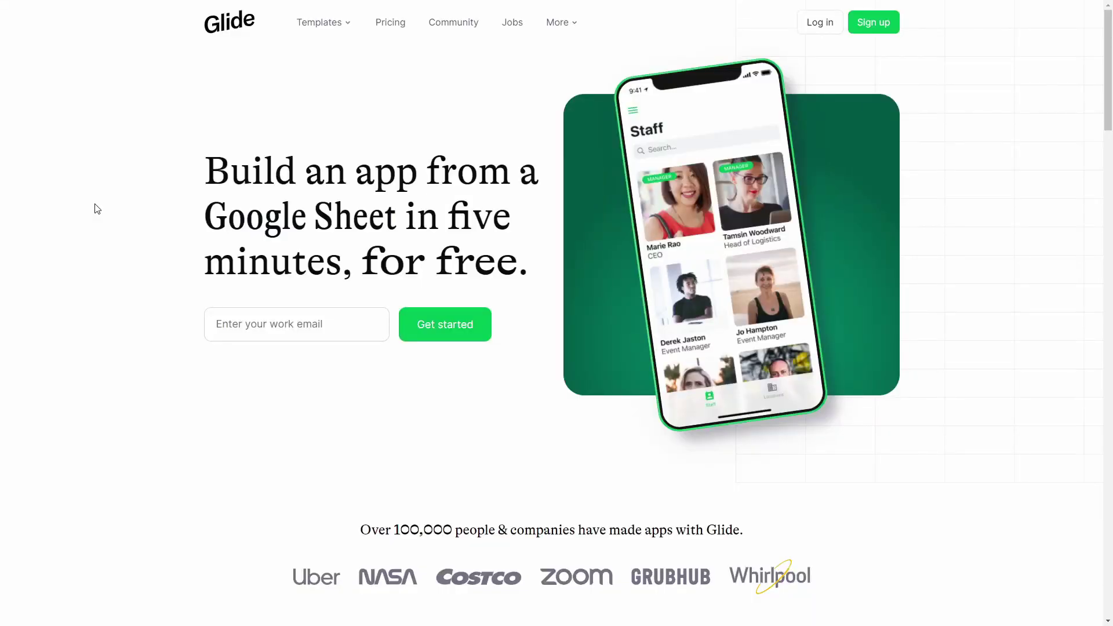
Step: Look over the Glide home page down to the "These apps mean business" section and return to its beginning
scroll(356, 206, "down", 10)
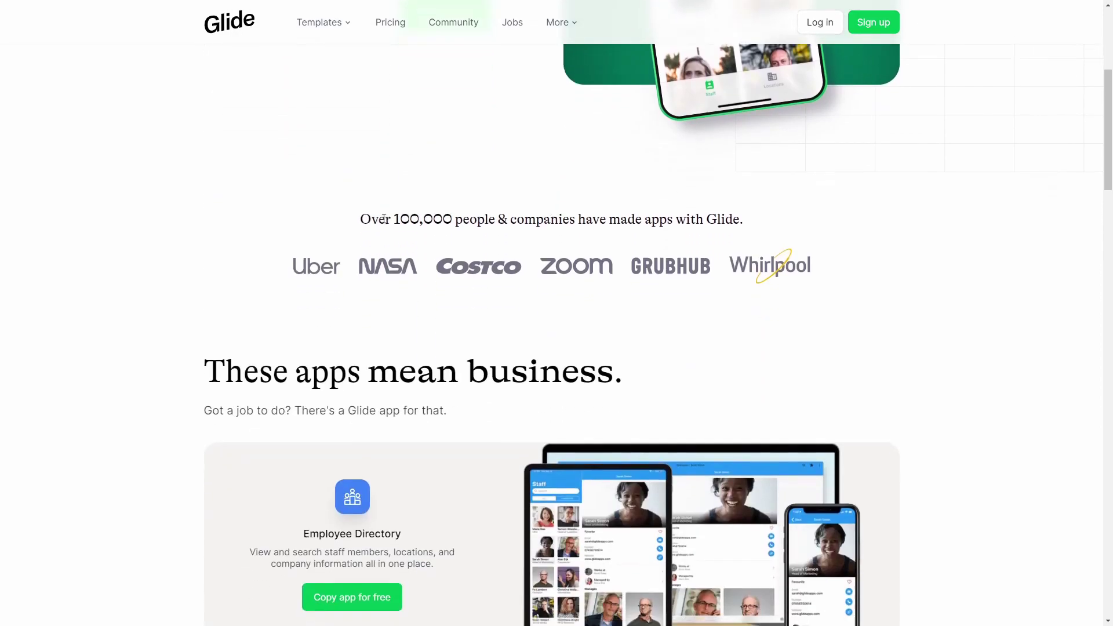
scroll(374, 300, "up", 10)
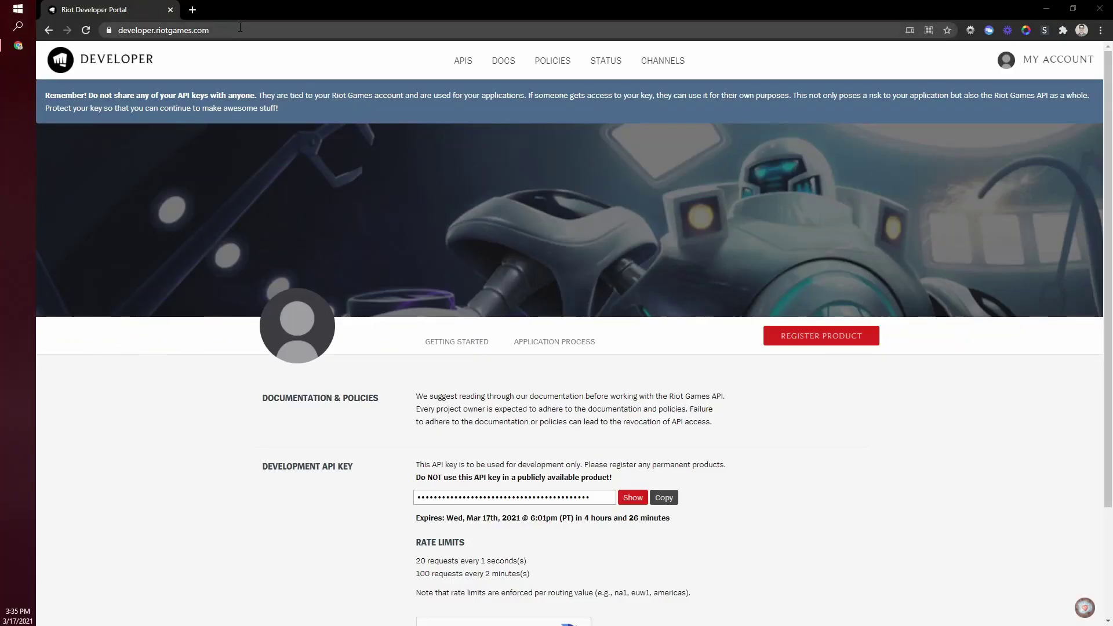
Step: Examine the Riot Developer Portal's web address and the Development API Key section with its expiry and rate limits
left_click(240, 27)
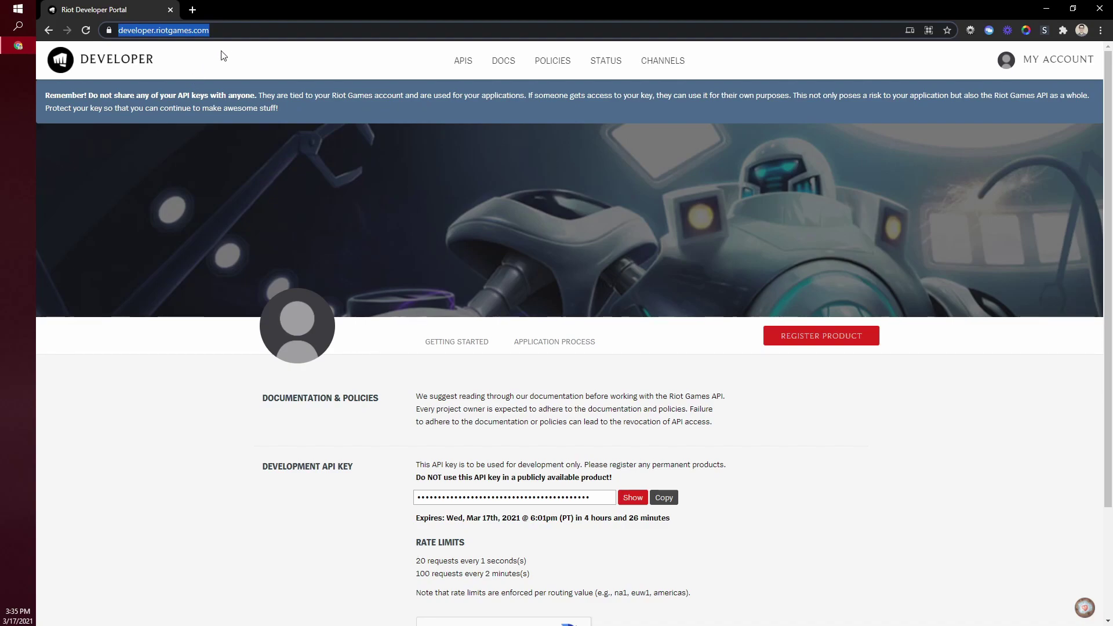
key("ctrl+l")
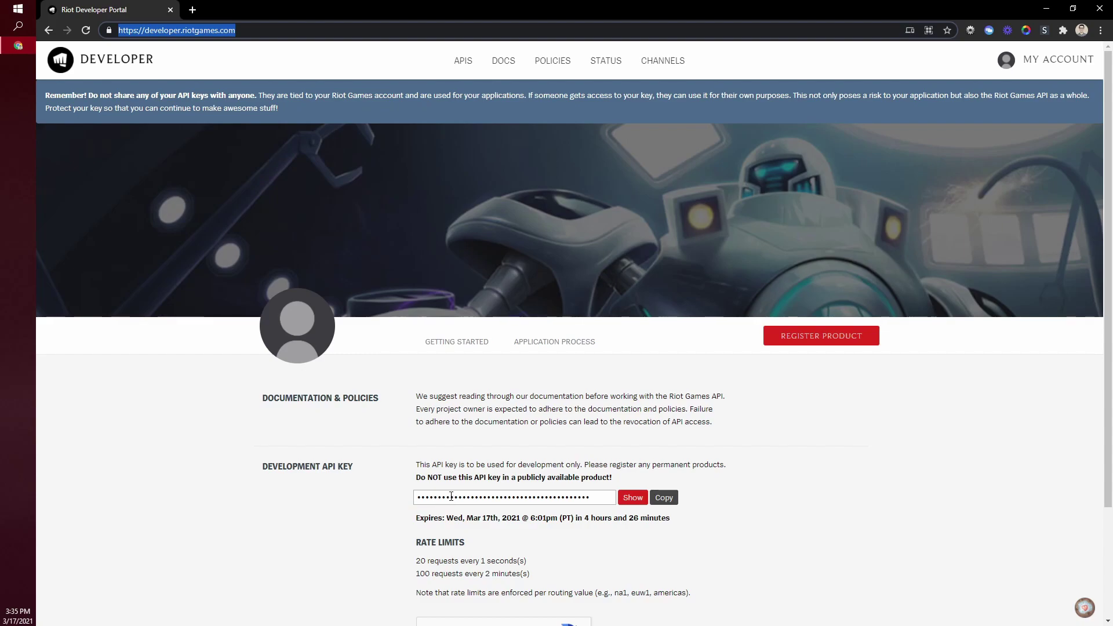
double_click(451, 497)
scroll(490, 434, "down", 2)
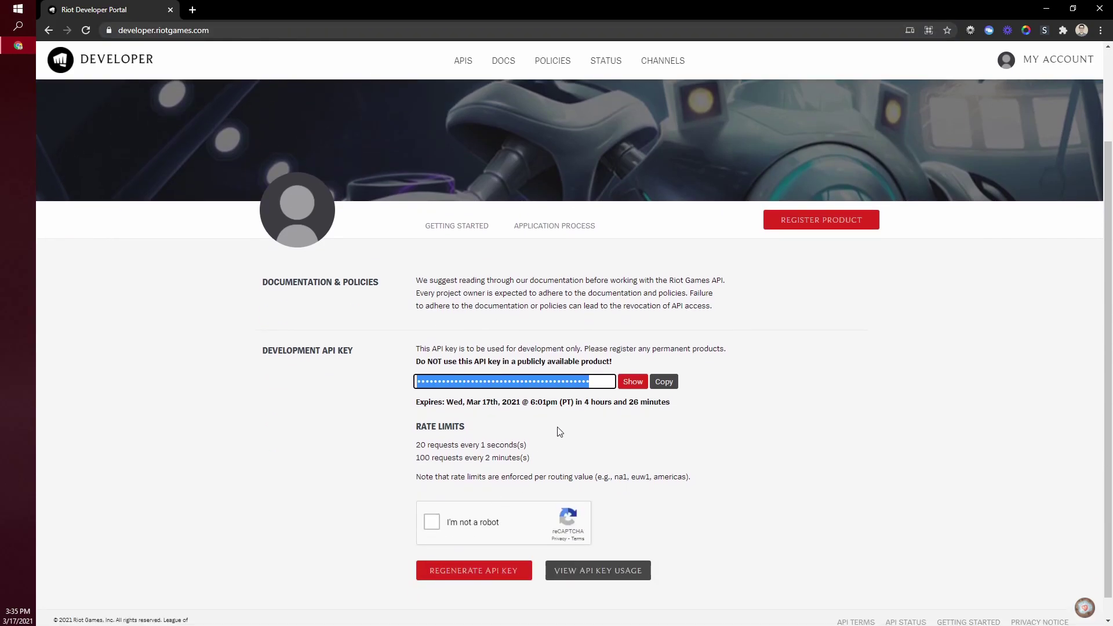
scroll(559, 432, "down", 1)
left_click_drag(407, 391, 570, 380)
left_click(583, 393)
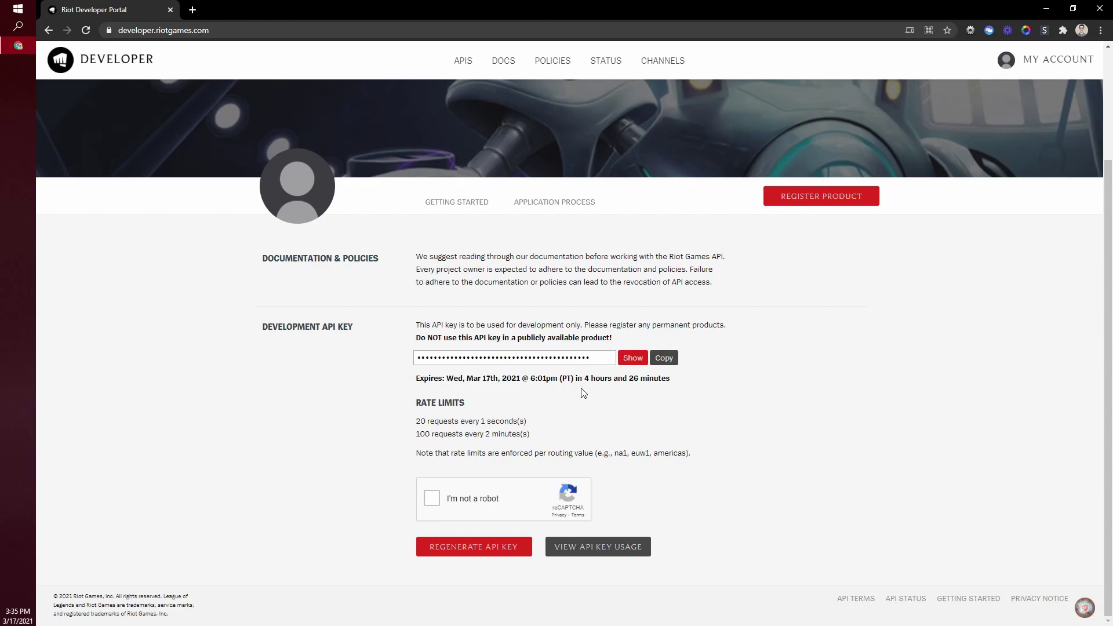
scroll(583, 393, "up", 3)
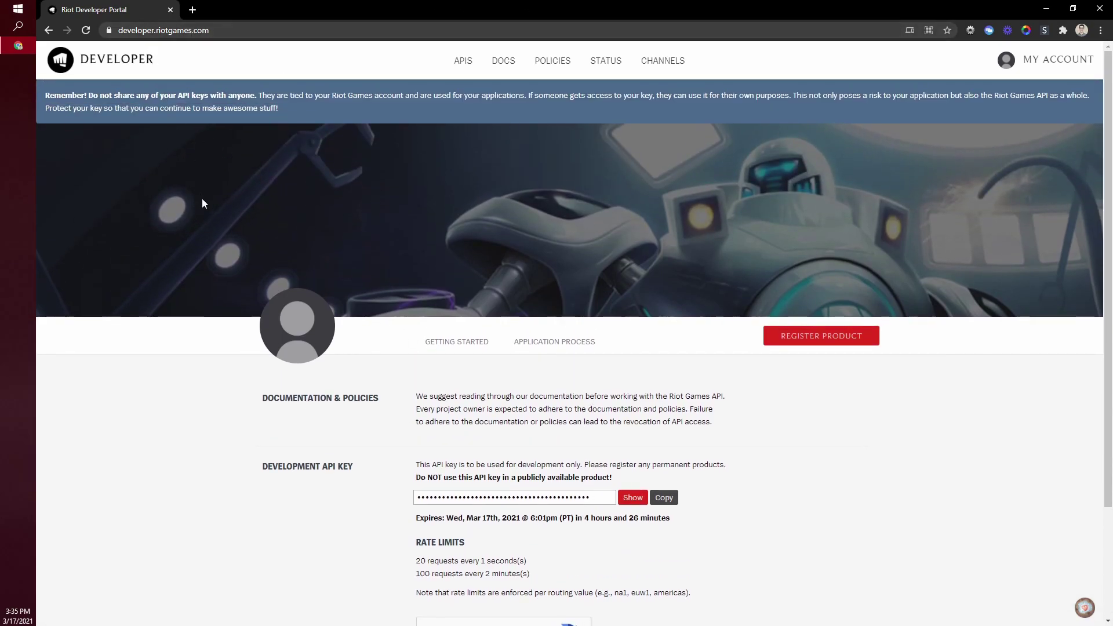
Step: Open the portal's API reference and expand the VAL-RANKED-V1 leaderboards by-act endpoint
left_click(463, 68)
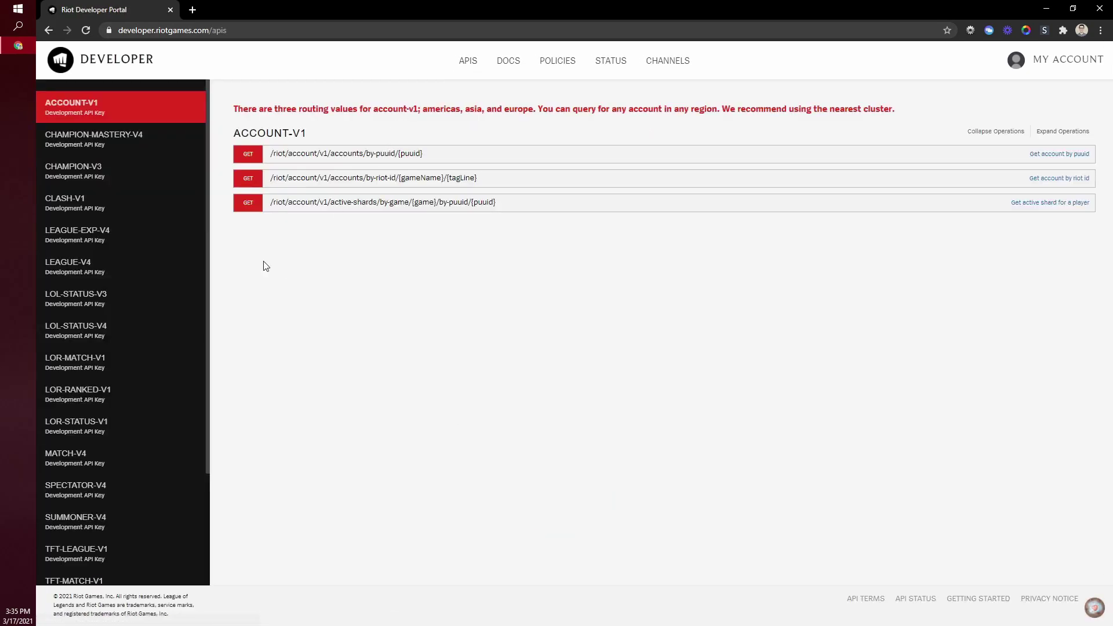
scroll(142, 163, "down", 5)
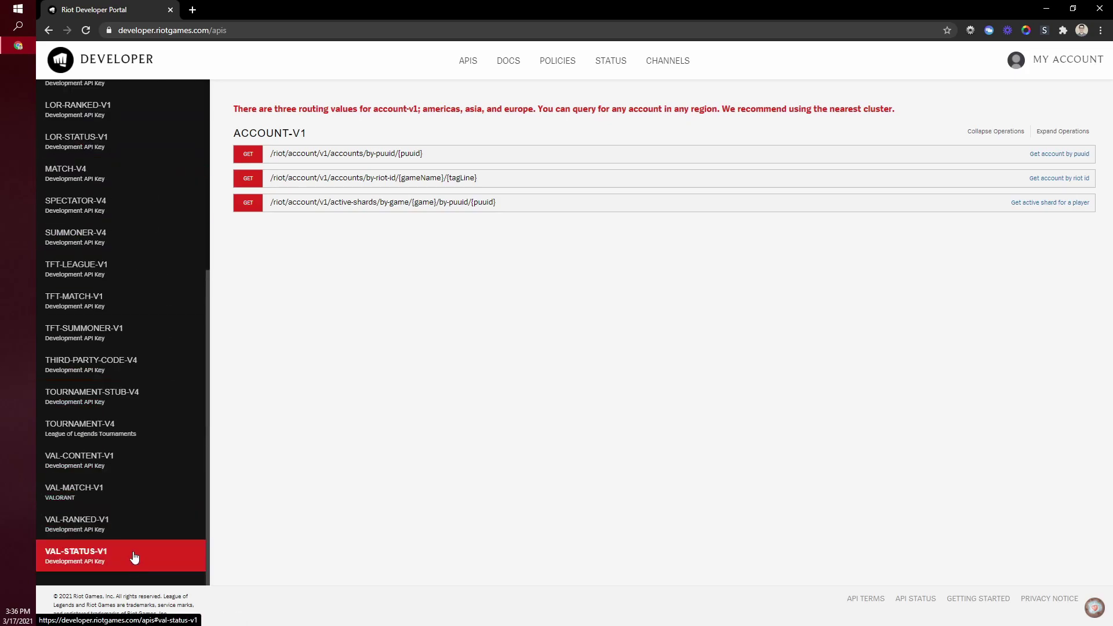
left_click(64, 530)
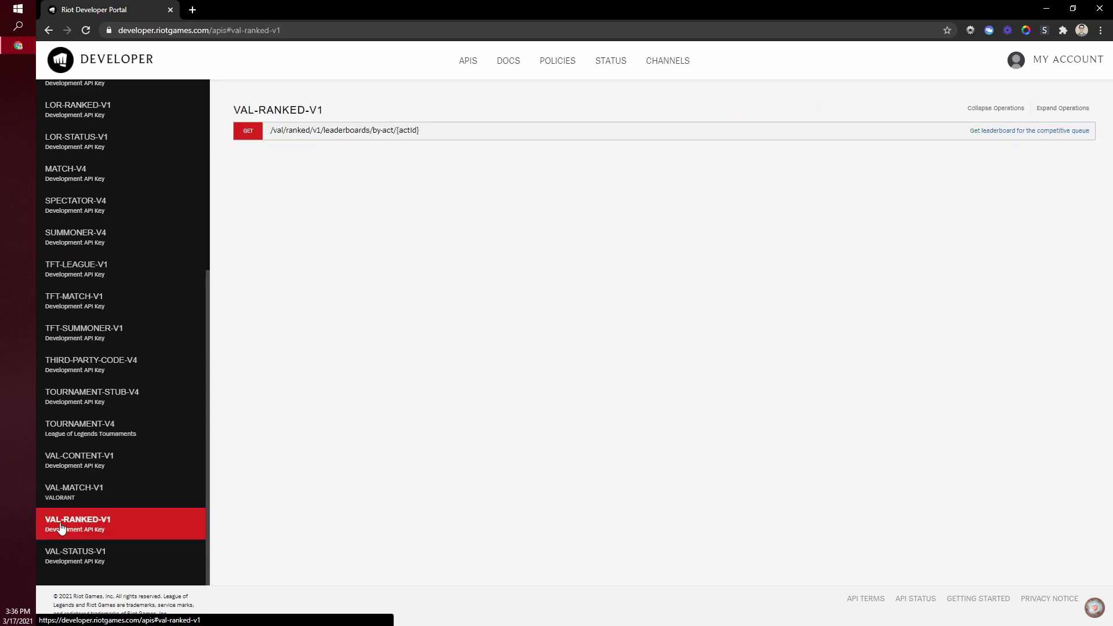
left_click(370, 131)
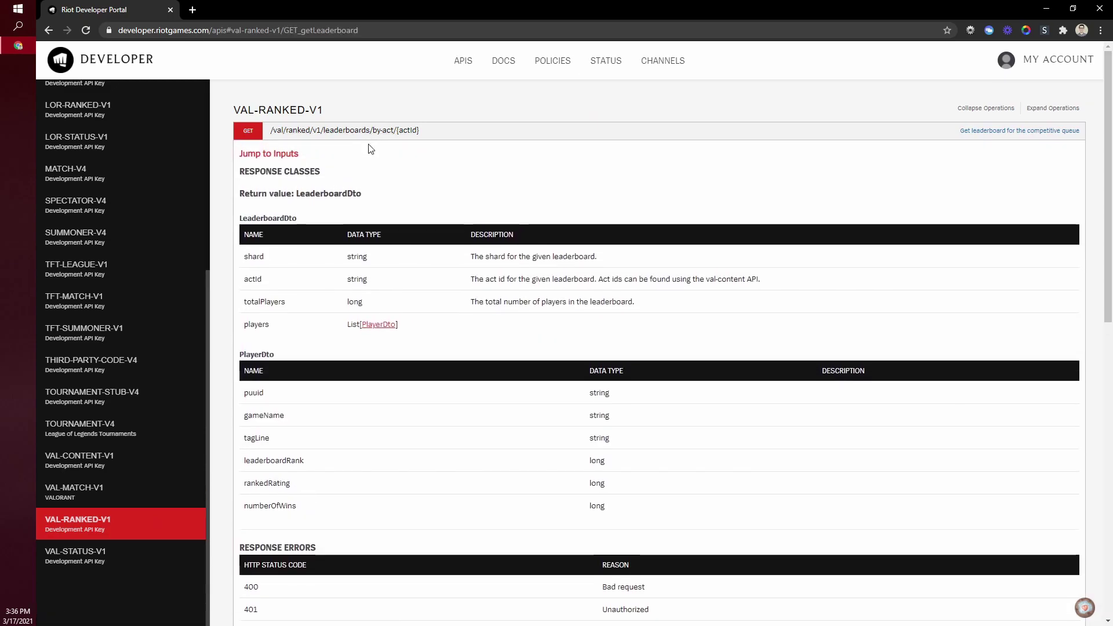
Step: Examine the leaderboard endpoint's path parameters and highlight the description of where act ids can be found
scroll(371, 169, "down", 3)
scroll(357, 255, "down", 3)
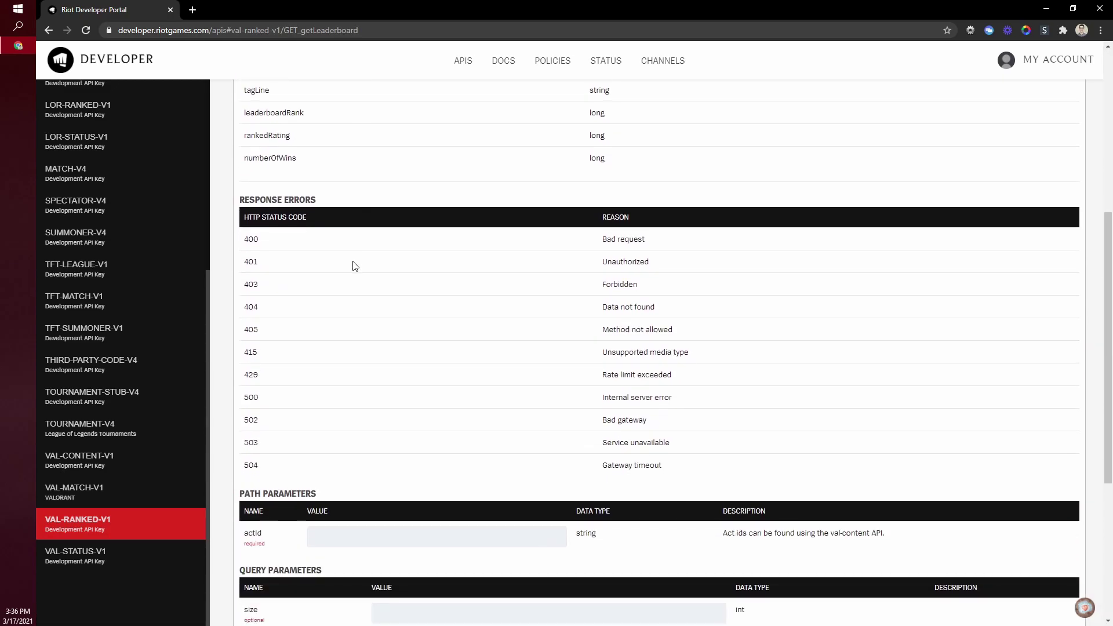
scroll(355, 265, "down", 4)
left_click_drag(391, 301, 237, 303)
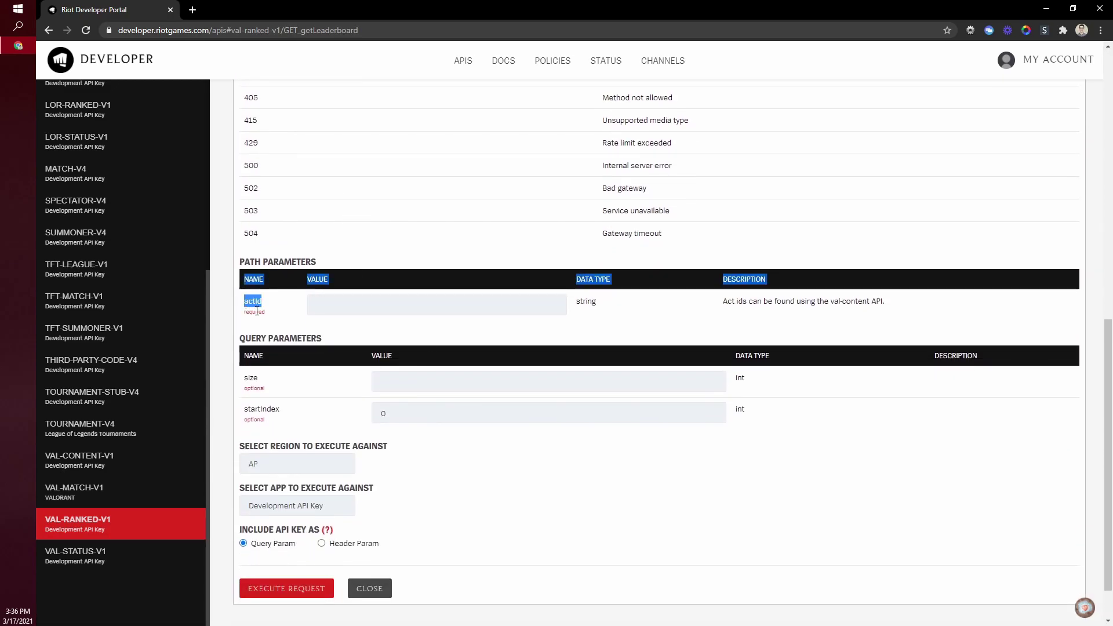
left_click(285, 321)
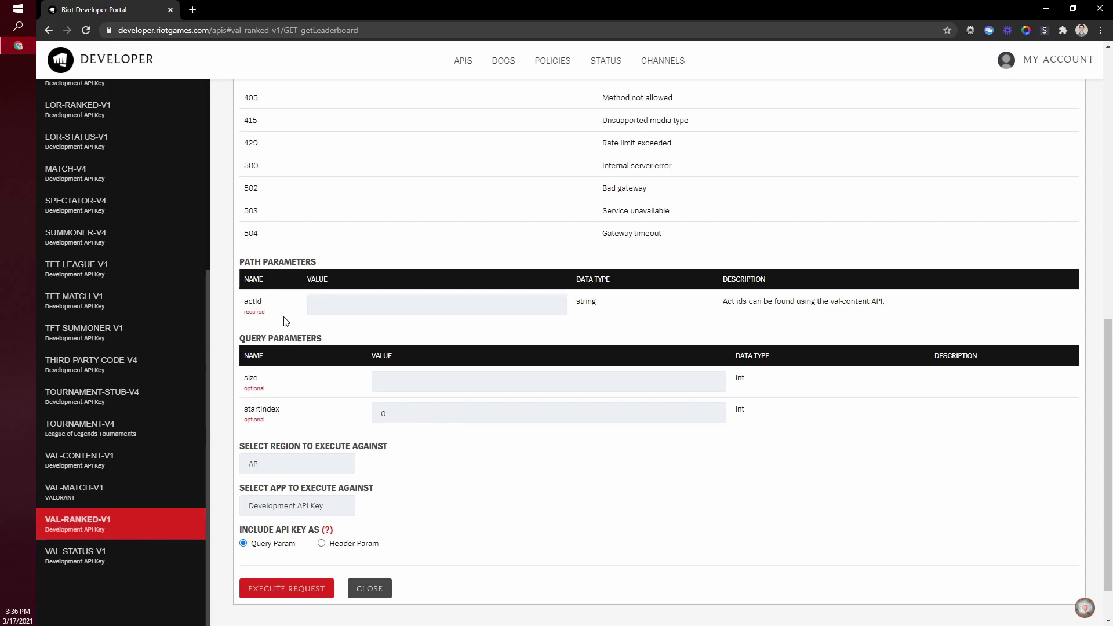
left_click_drag(723, 301, 888, 303)
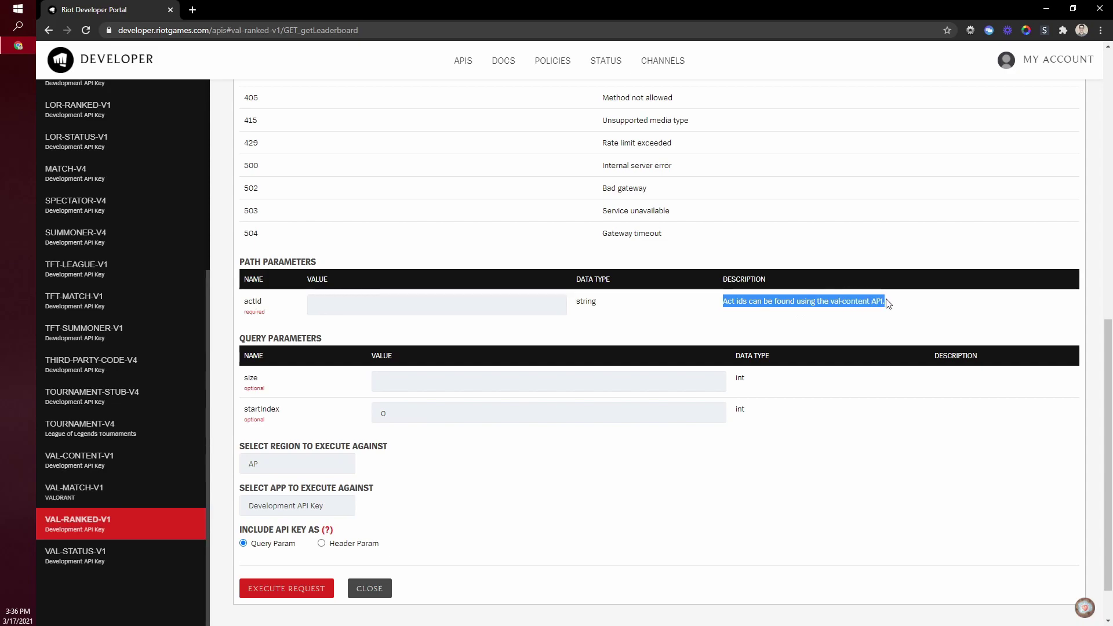
Step: Expand the contents endpoint of VAL-CONTENT-V1 and copy the en-US locale name from its response classes
left_click(58, 462)
left_click(353, 132)
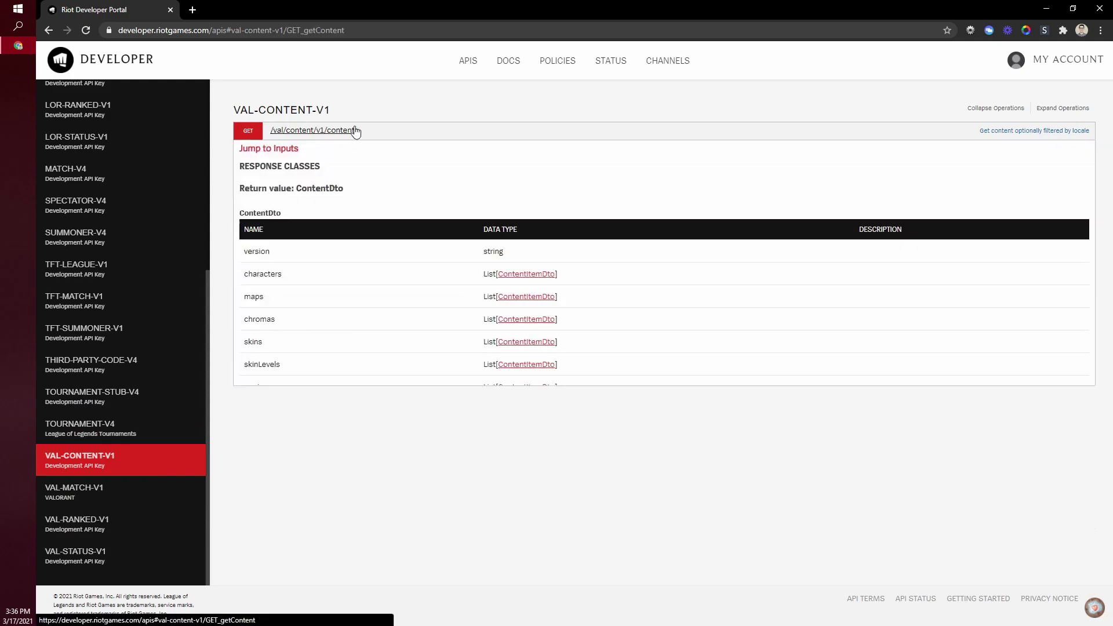
scroll(459, 342, "down", 10)
double_click(268, 228)
key("ctrl+c")
Step: Set the locale query parameter of the contents endpoint to en-US
scroll(295, 243, "down", 10)
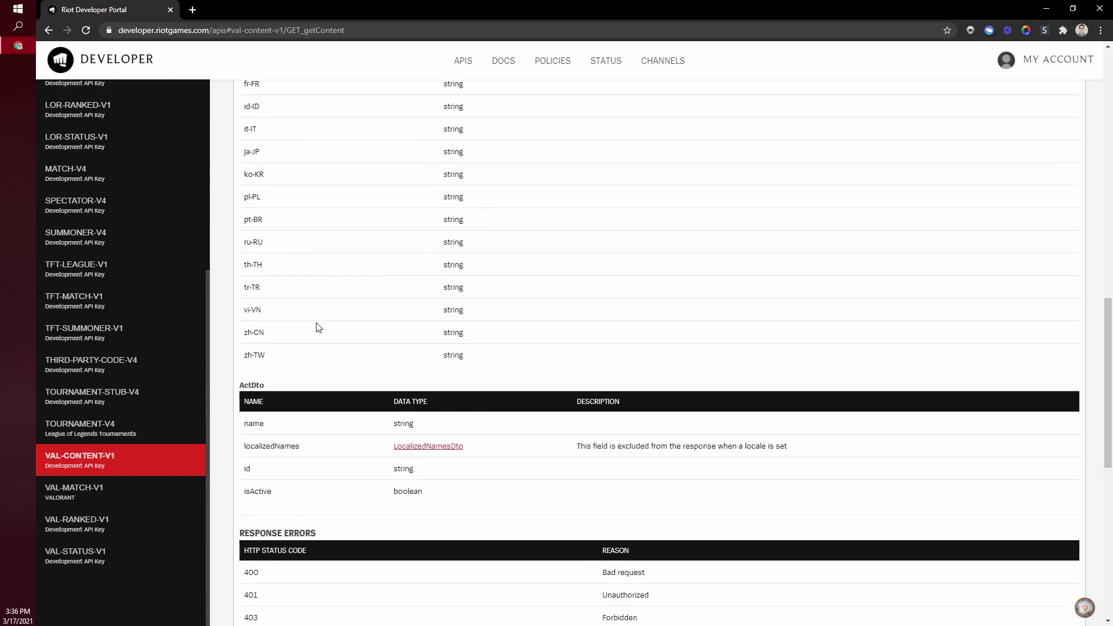
scroll(318, 368, "down", 2)
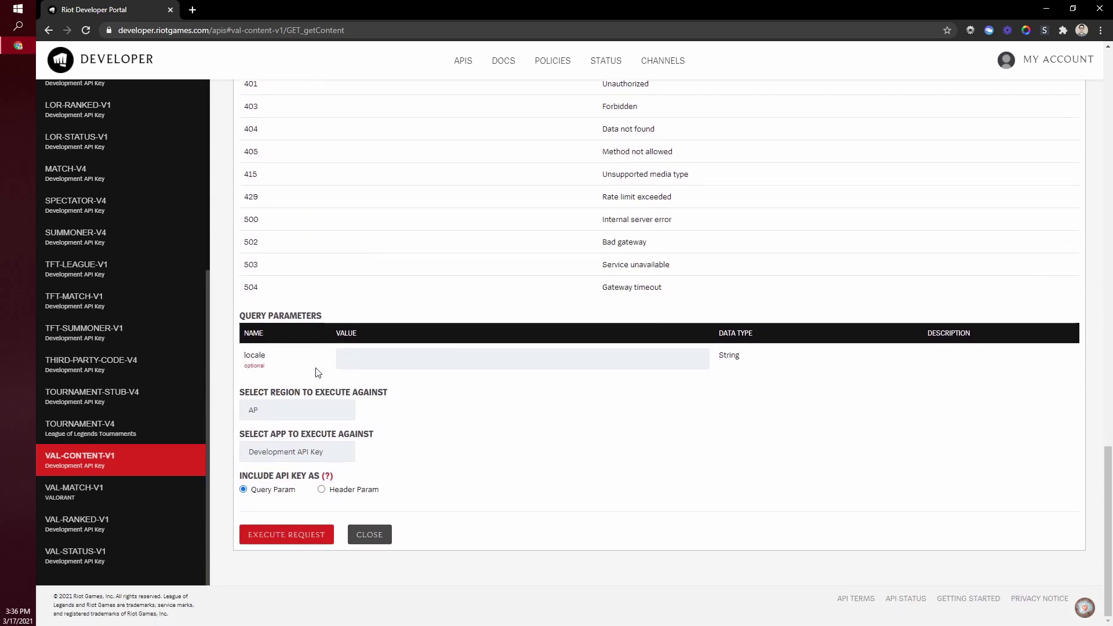
left_click(357, 354)
key("ctrl+v")
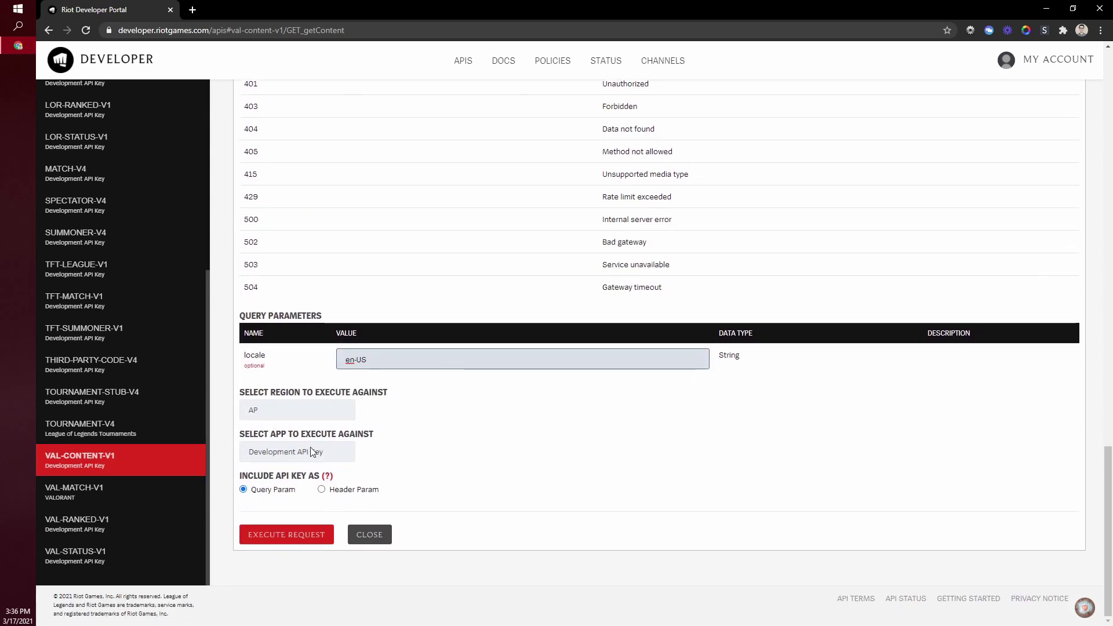
Step: Set the region to execute against to NA and execute the content request
left_click(284, 413)
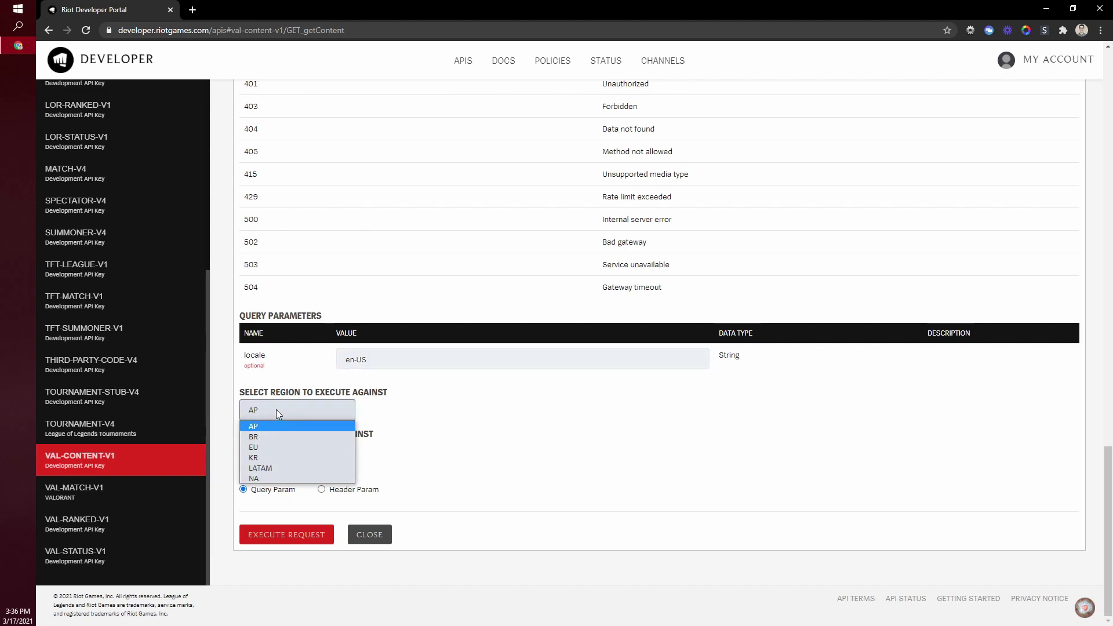
left_click(268, 478)
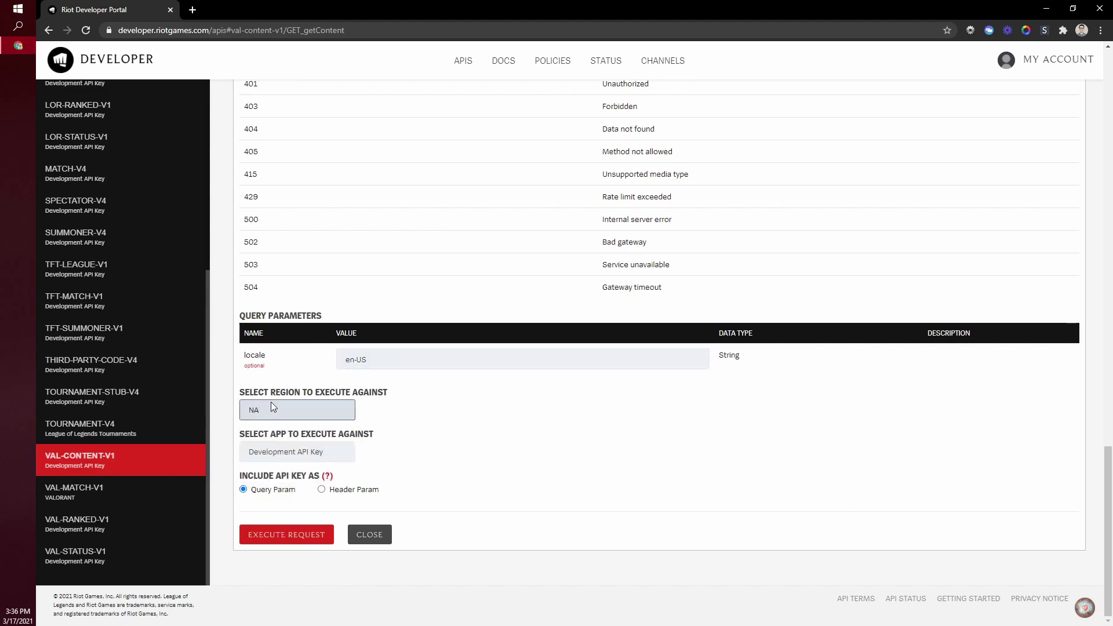
left_click(283, 536)
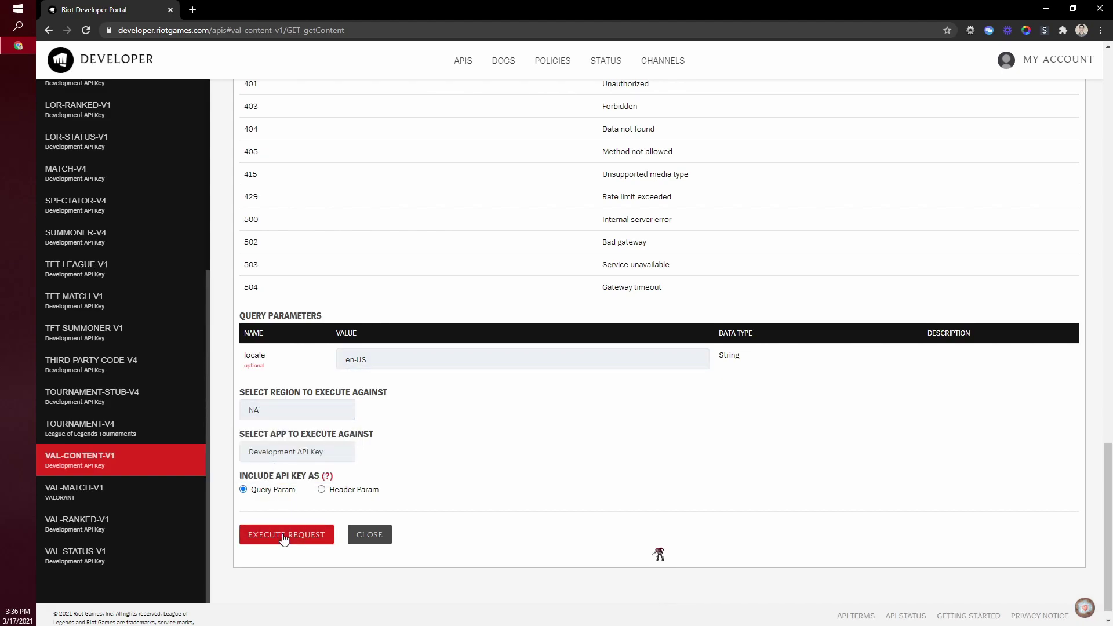
Step: Review the executed request's URL, headers and response code, and highlight the first entries of the response body
scroll(736, 298, "down", 3)
scroll(736, 298, "down", 4)
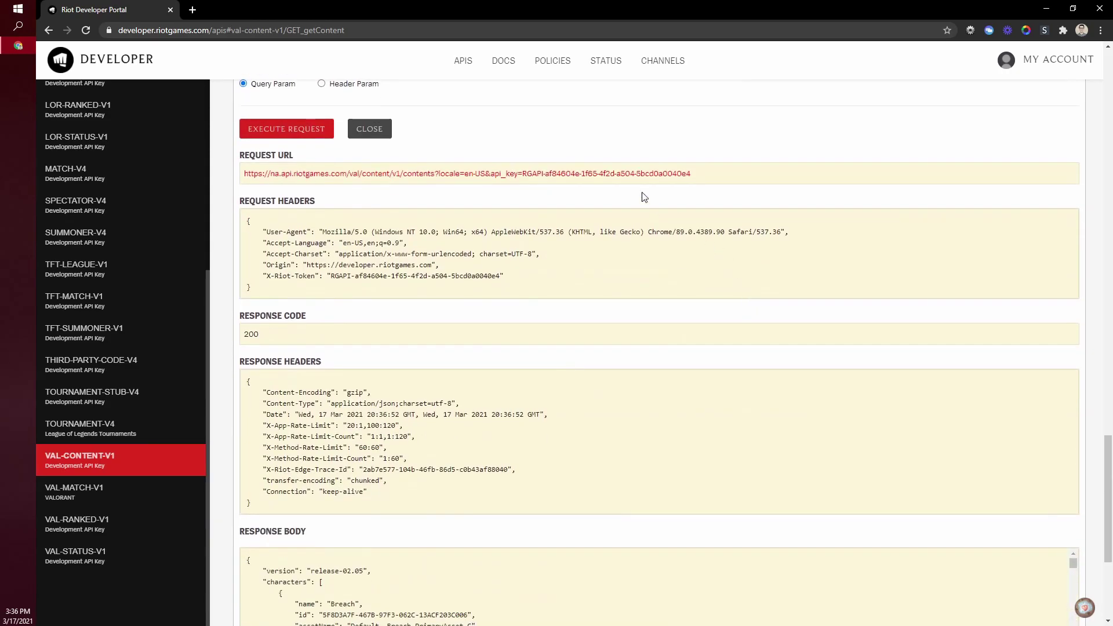
scroll(477, 362, "down", 4)
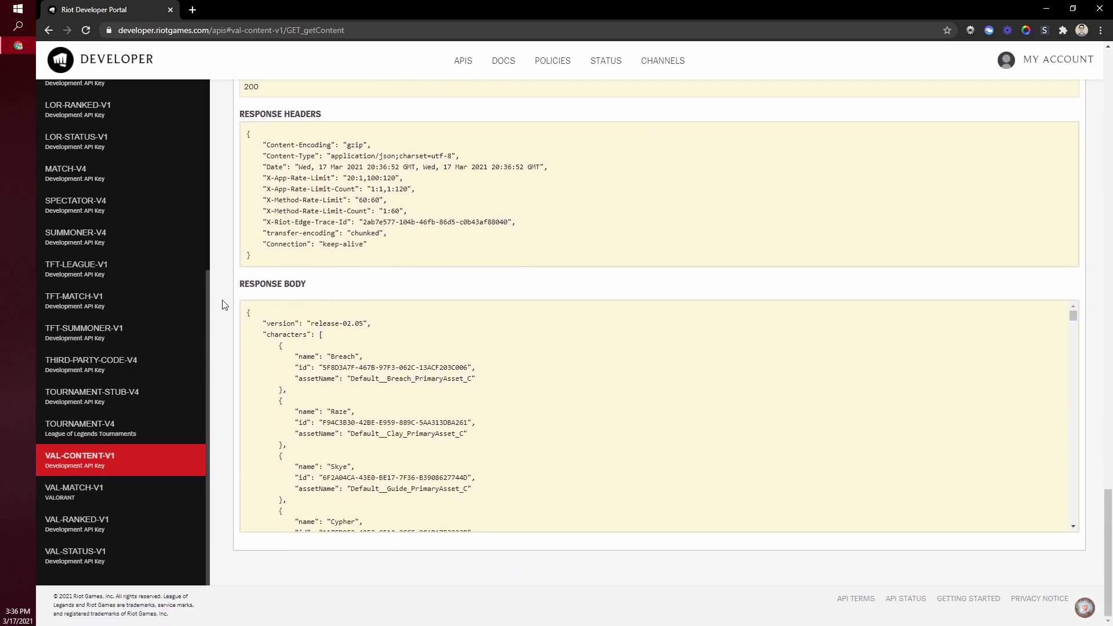
left_click_drag(251, 312, 305, 477)
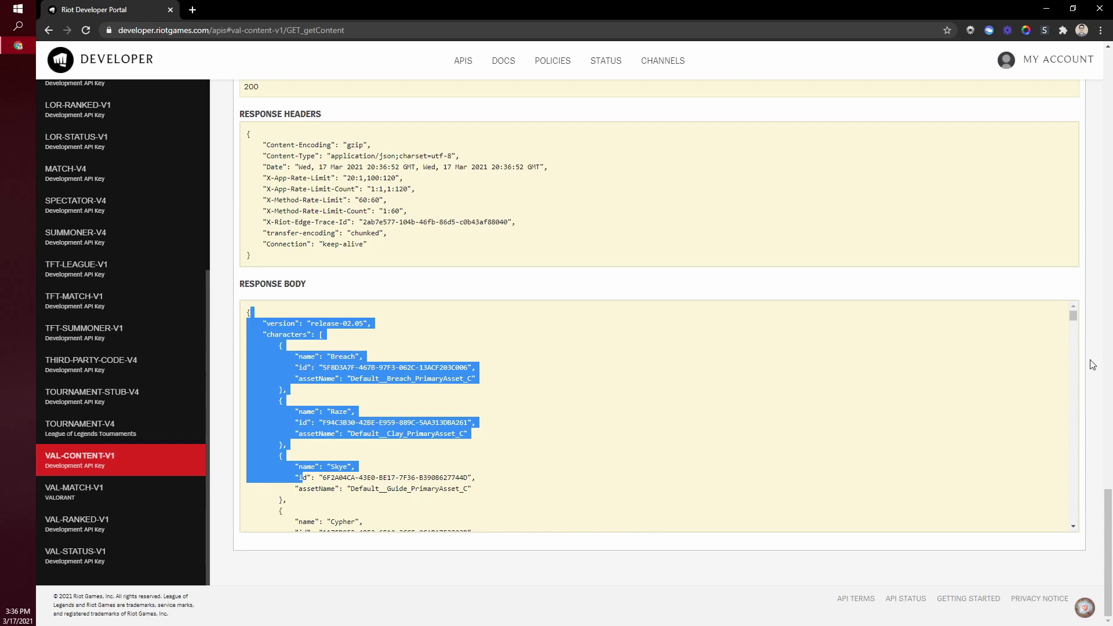
Step: Find the "acts" list near the end of the response body and read its entries through EPISODE 2
left_click_drag(1073, 314, 996, 530)
scroll(423, 473, "up", 6)
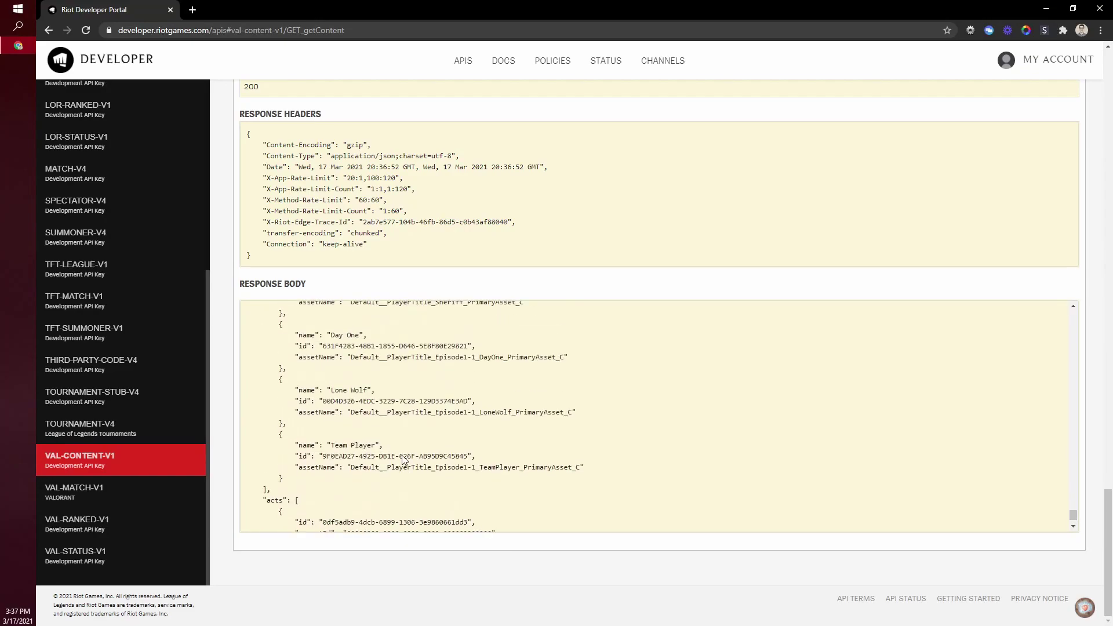
double_click(275, 442)
scroll(385, 364, "down", 7)
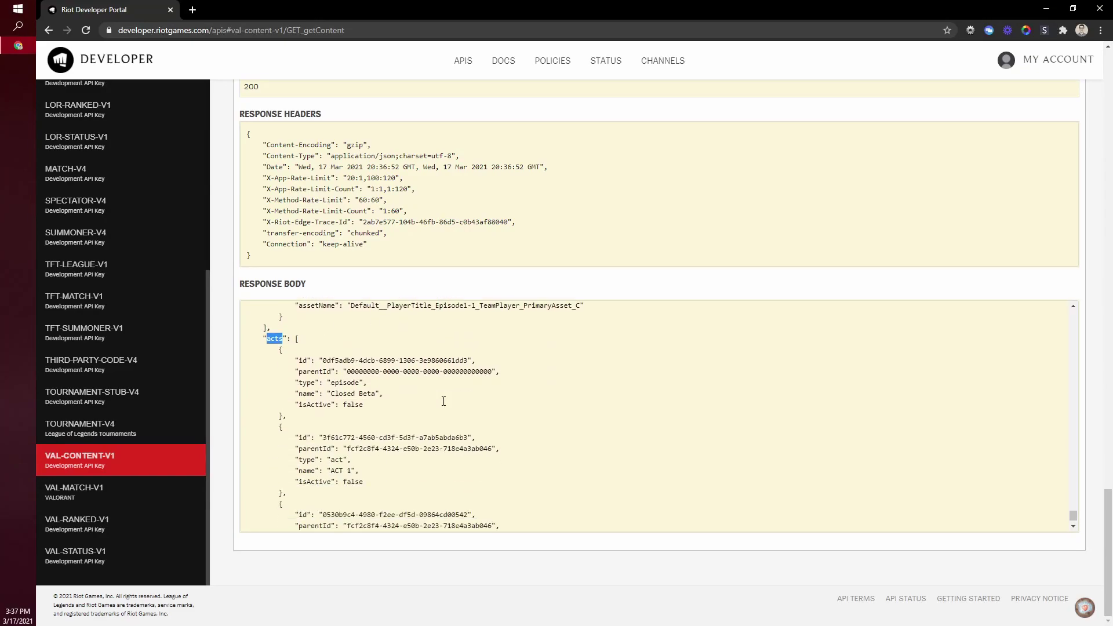
scroll(385, 364, "down", 4)
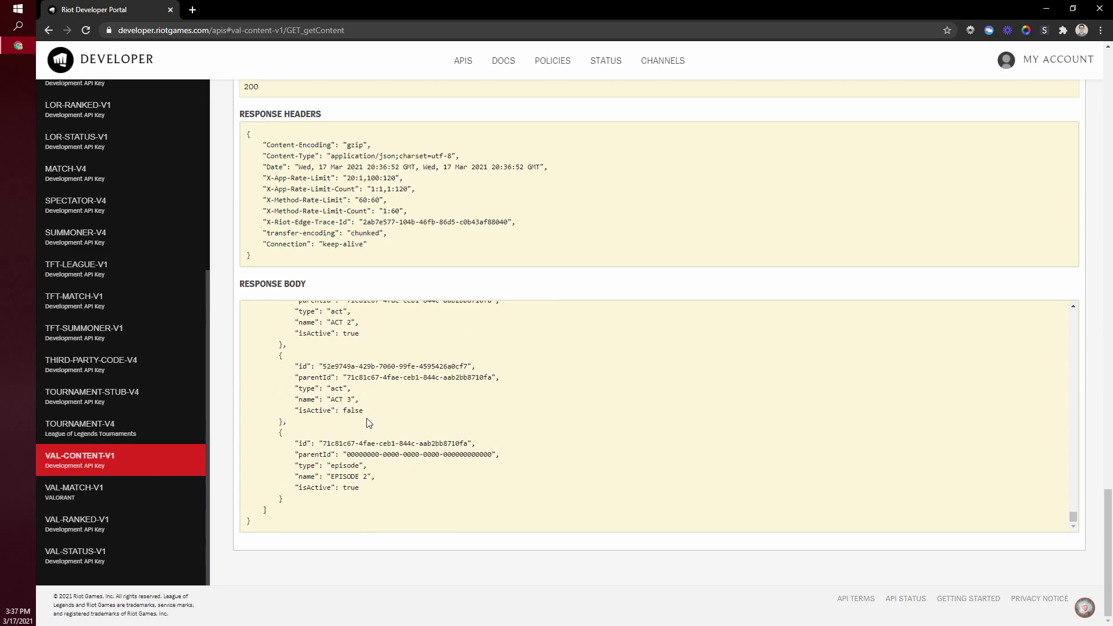
Step: Examine the EPISODE 2 entry in the response body and compare the isActive flags of ACT 2 and ACT 3
left_click_drag(293, 508, 229, 452)
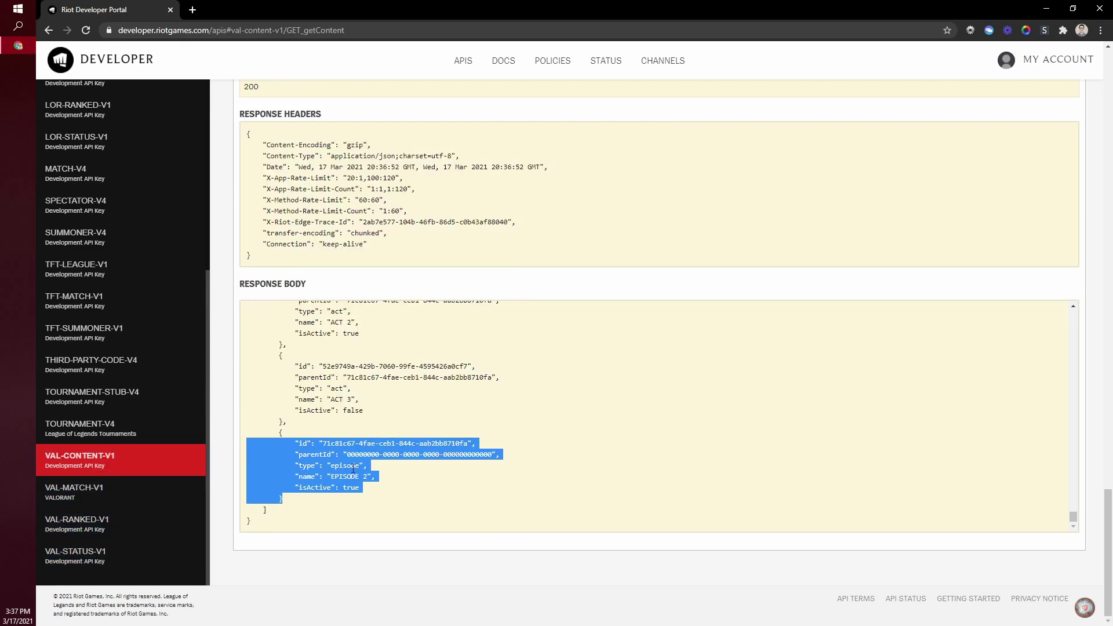
left_click(351, 438)
scroll(345, 452, "up", 1)
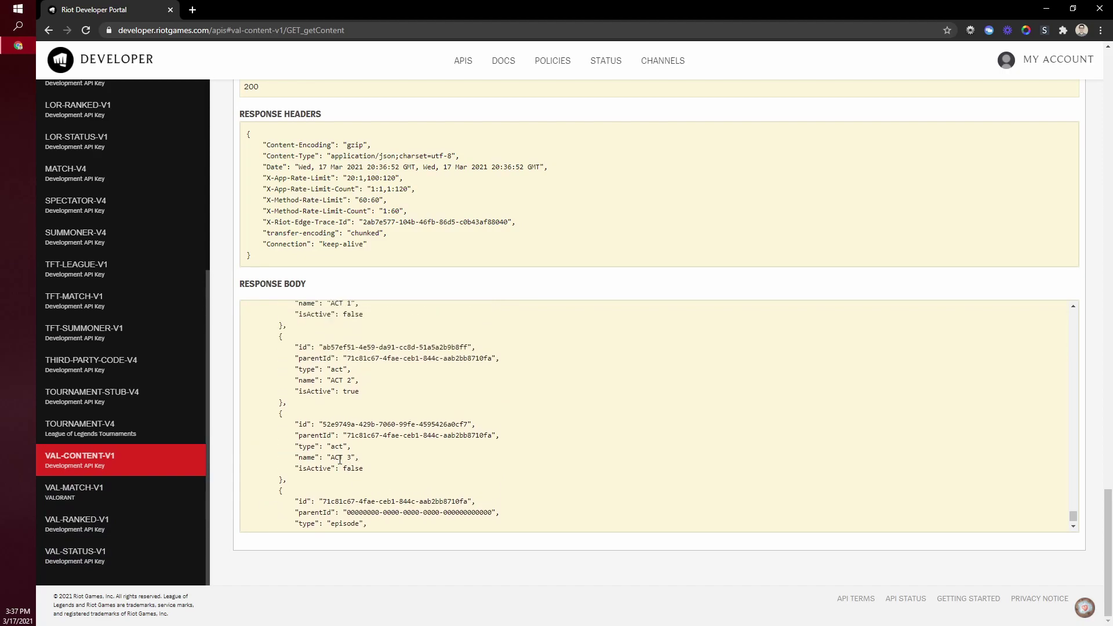
left_click_drag(331, 458, 349, 459)
left_click_drag(331, 380, 349, 382)
left_click_drag(367, 468, 306, 468)
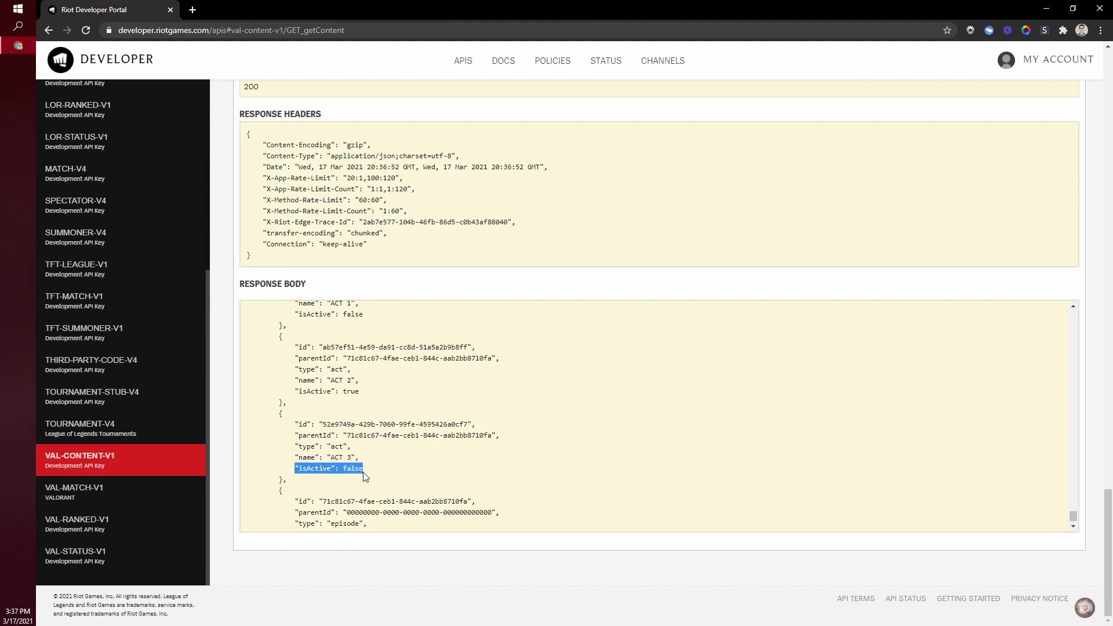
scroll(367, 477, "up", 1)
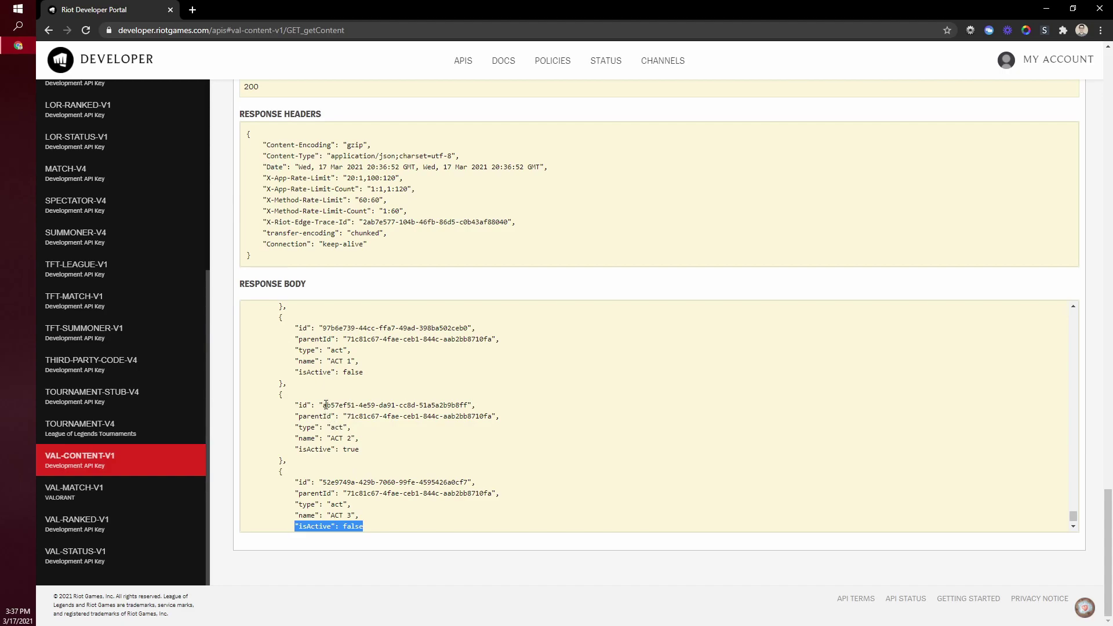
Step: Copy the id of EPISODE 2's ACT 2, ab57ef51-4e59-da91-cc8d-51a5a2b9b8ff, into the actId parameter of the VAL-RANKED-V1 leaderboard endpoint
left_click_drag(322, 405, 466, 406)
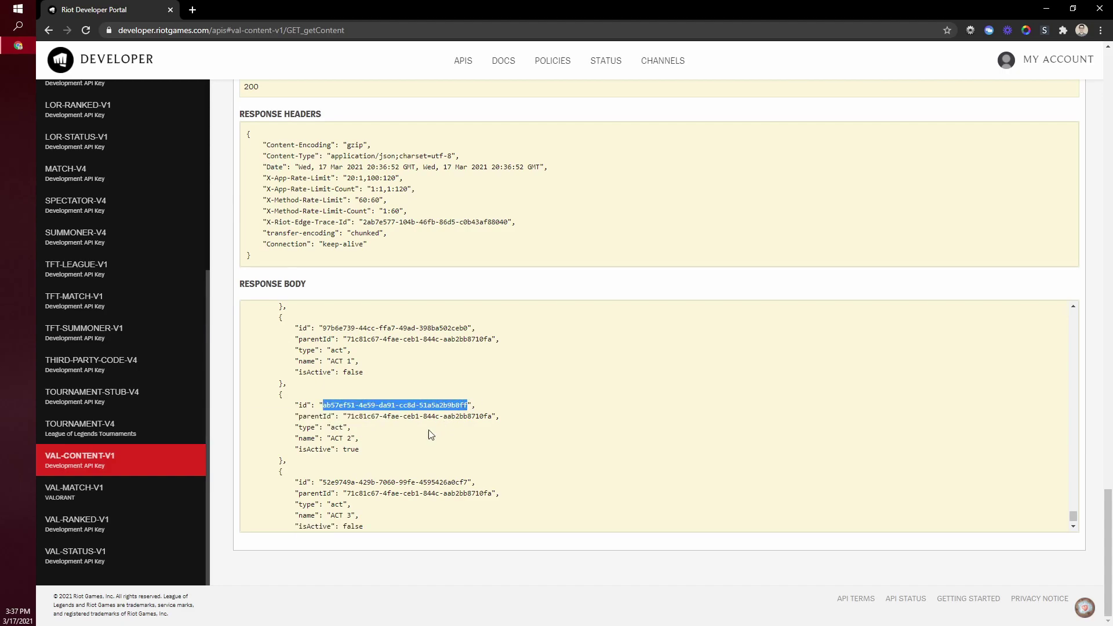
left_click(125, 531)
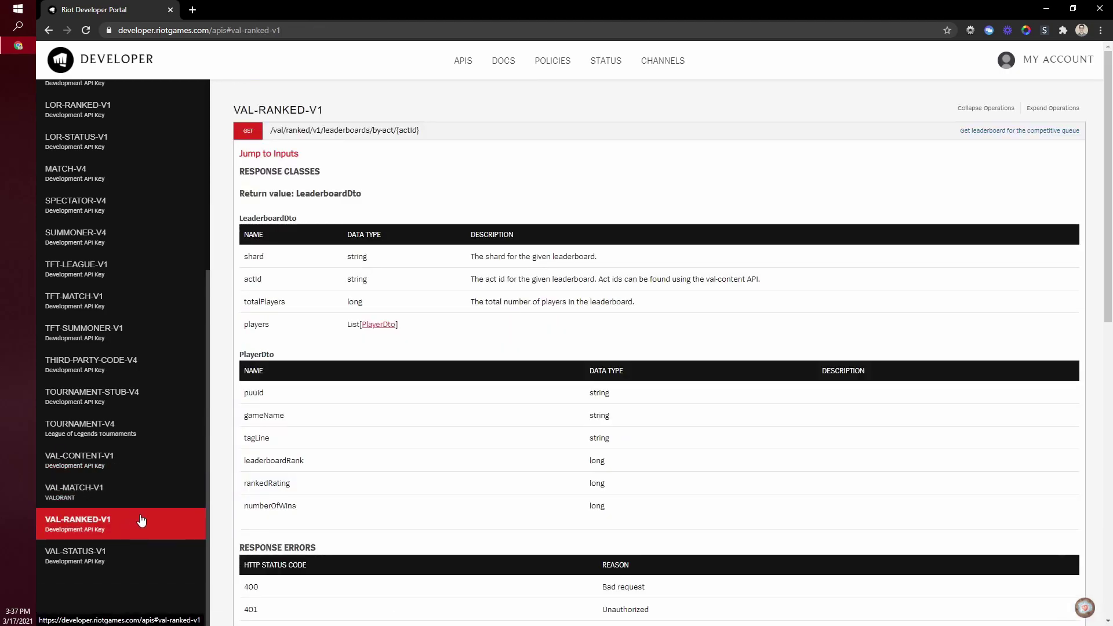
scroll(492, 396, "down", 10)
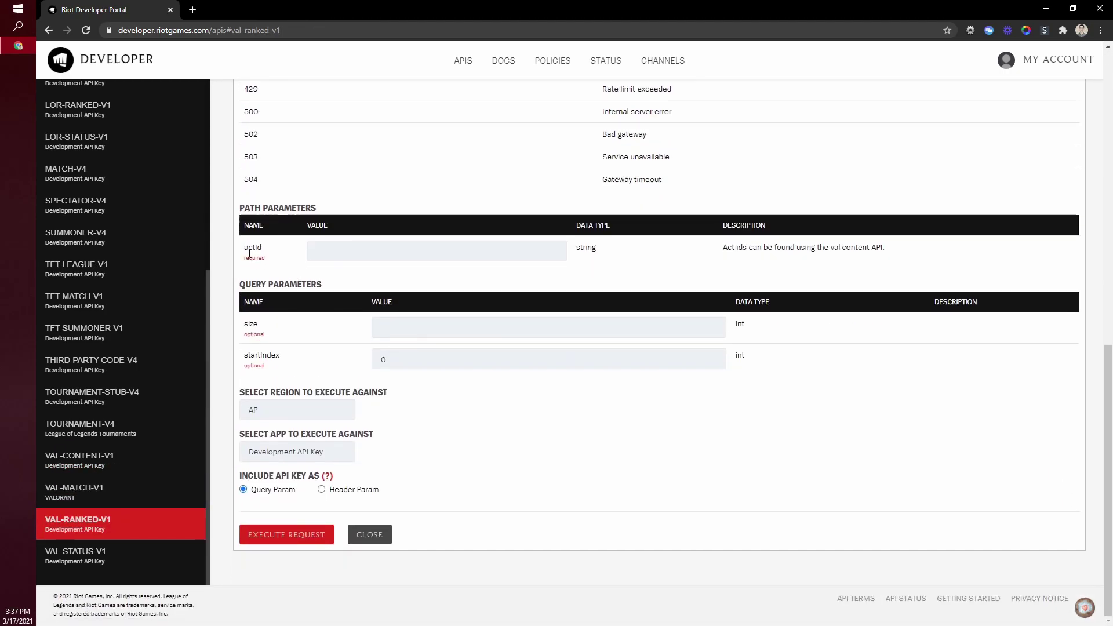
left_click(343, 253)
type("ab57ef51-4e59-da91-cc8d-51a5a2b9b8ff")
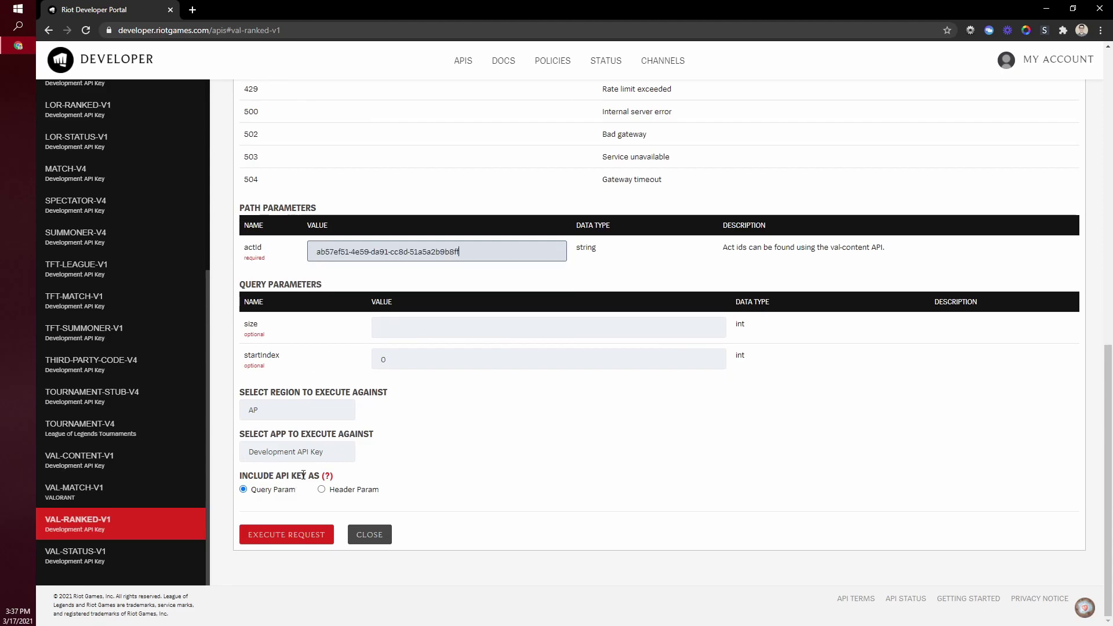
Step: Set the leaderboard request's region to NA and its size to 100, and execute it
left_click(267, 415)
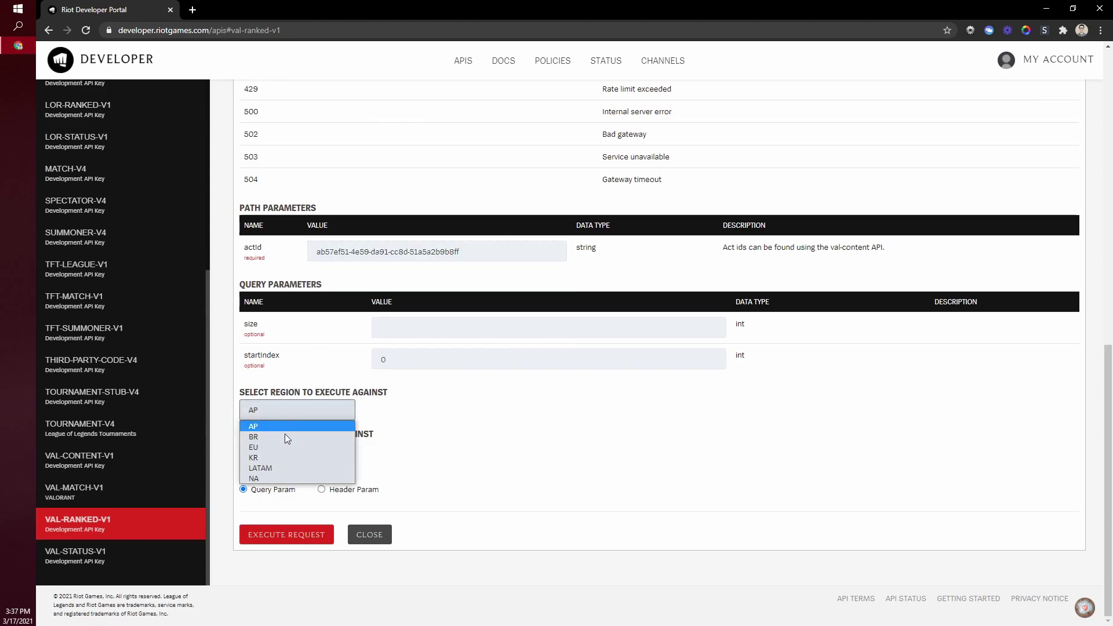
left_click(279, 477)
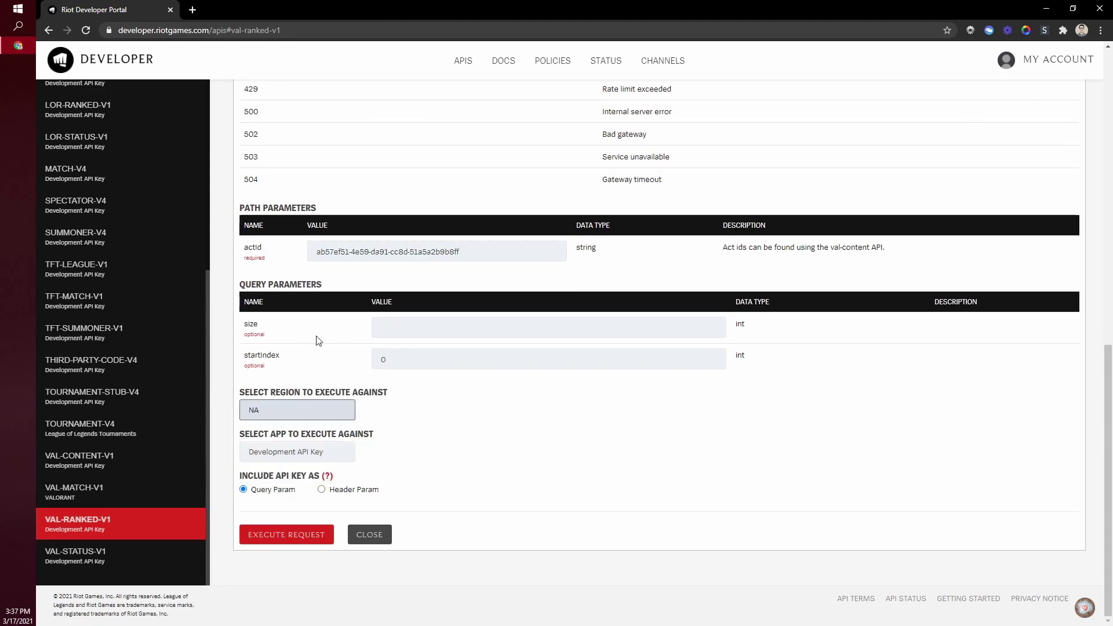
left_click(431, 325)
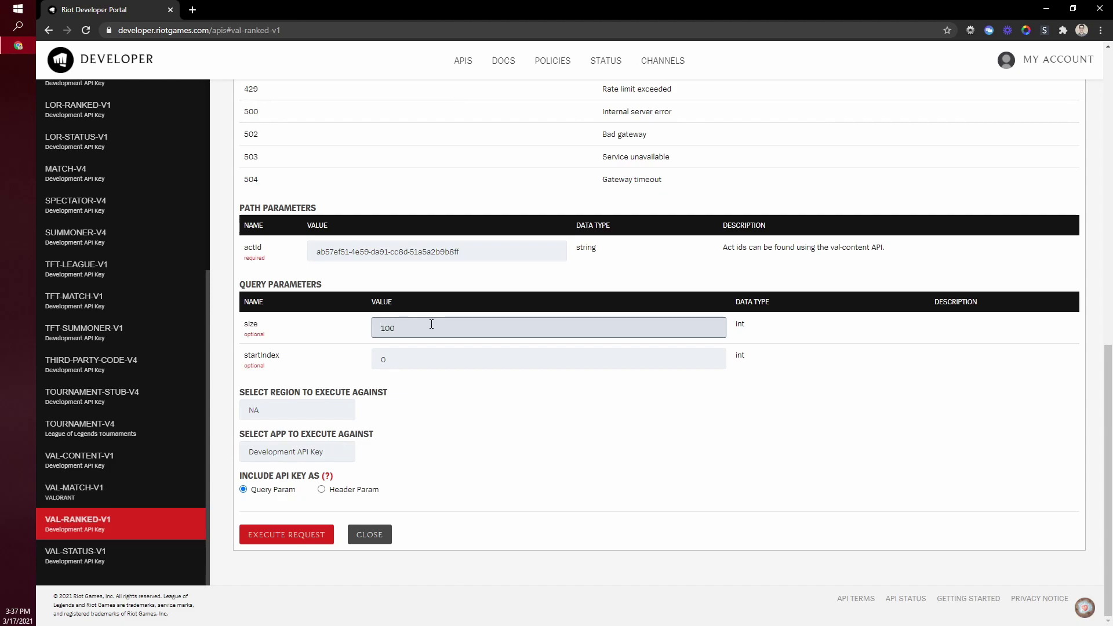
left_click(380, 361)
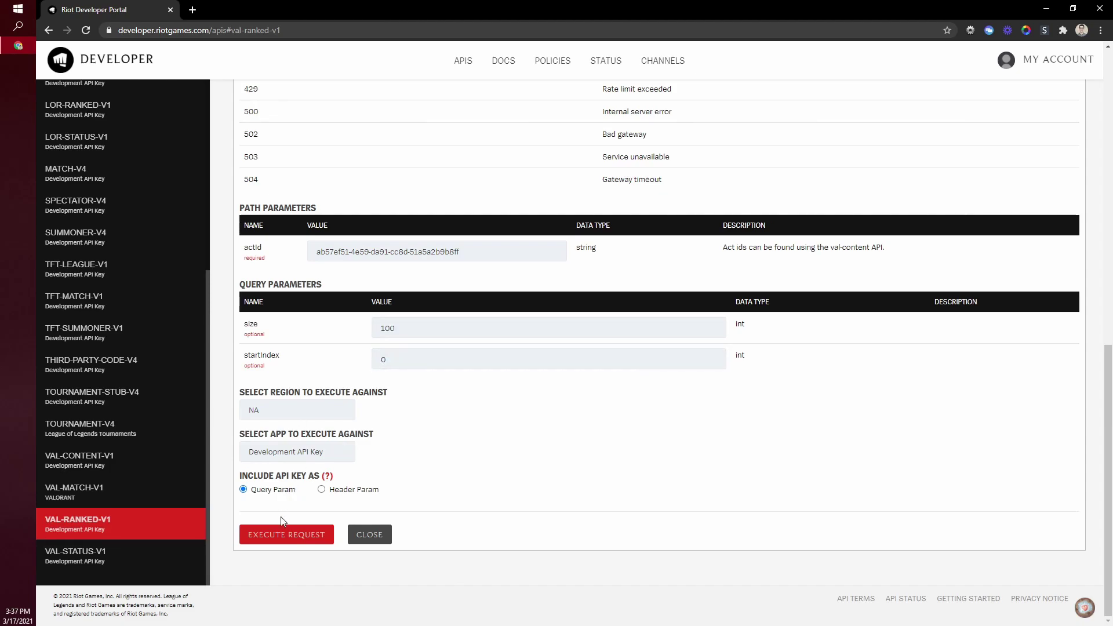
left_click(284, 534)
Step: Review the response code and the ranked players in the response body, highlighting the third-ranked player's game name, rank and rating
scroll(498, 433, "down", 1)
scroll(498, 433, "down", 8)
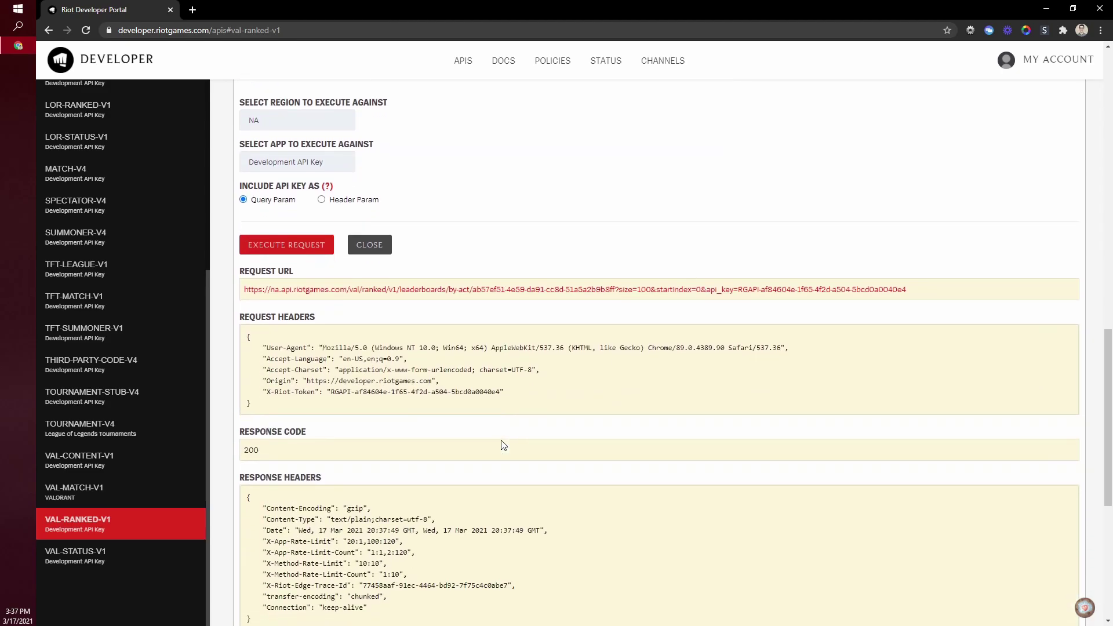
left_click_drag(320, 285, 240, 264)
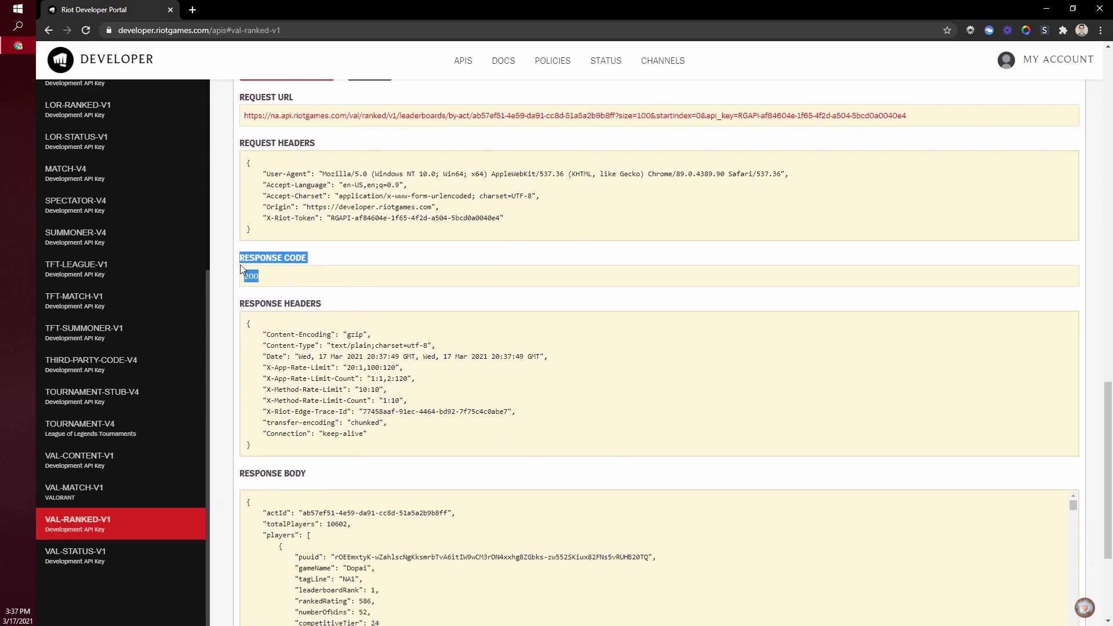
scroll(288, 284, "down", 1)
scroll(288, 285, "down", 3)
scroll(311, 349, "down", 3)
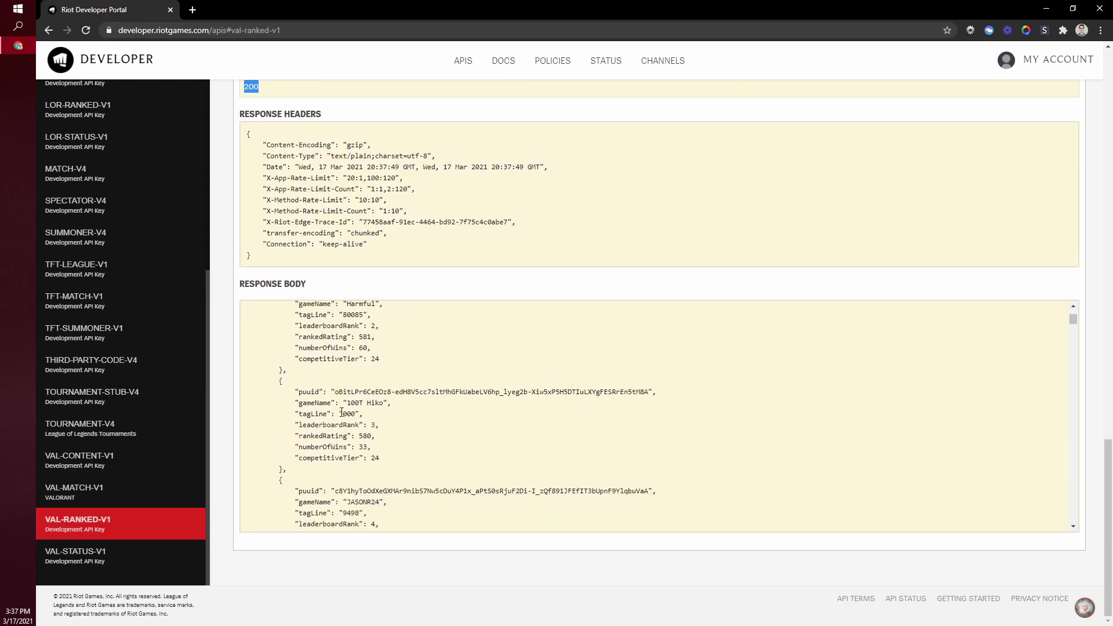
left_click_drag(349, 406, 376, 405)
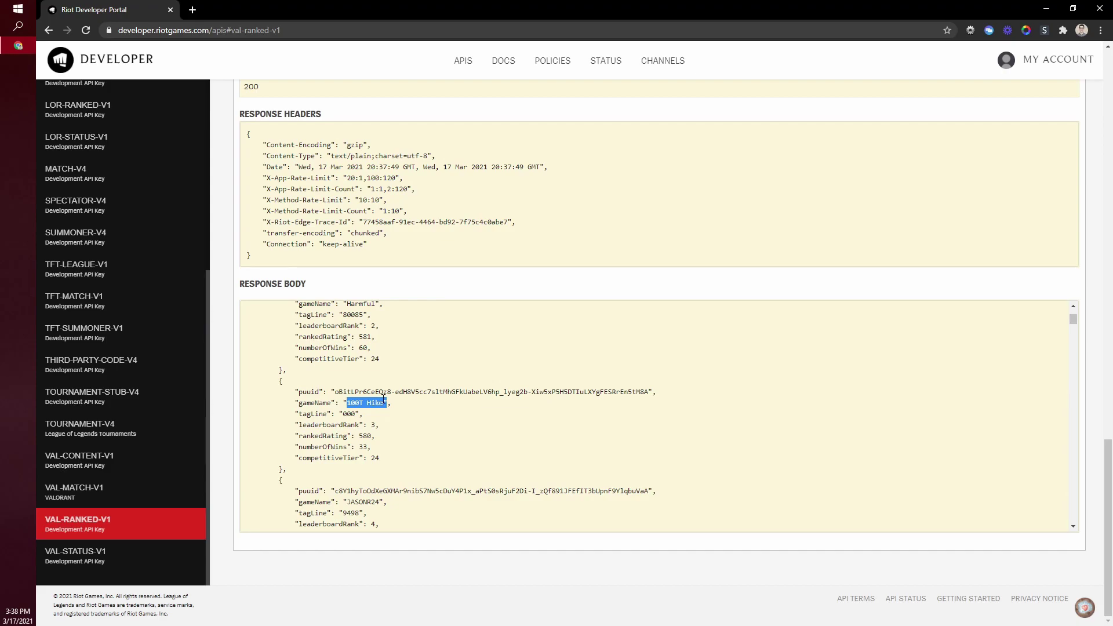
left_click_drag(380, 440, 339, 426)
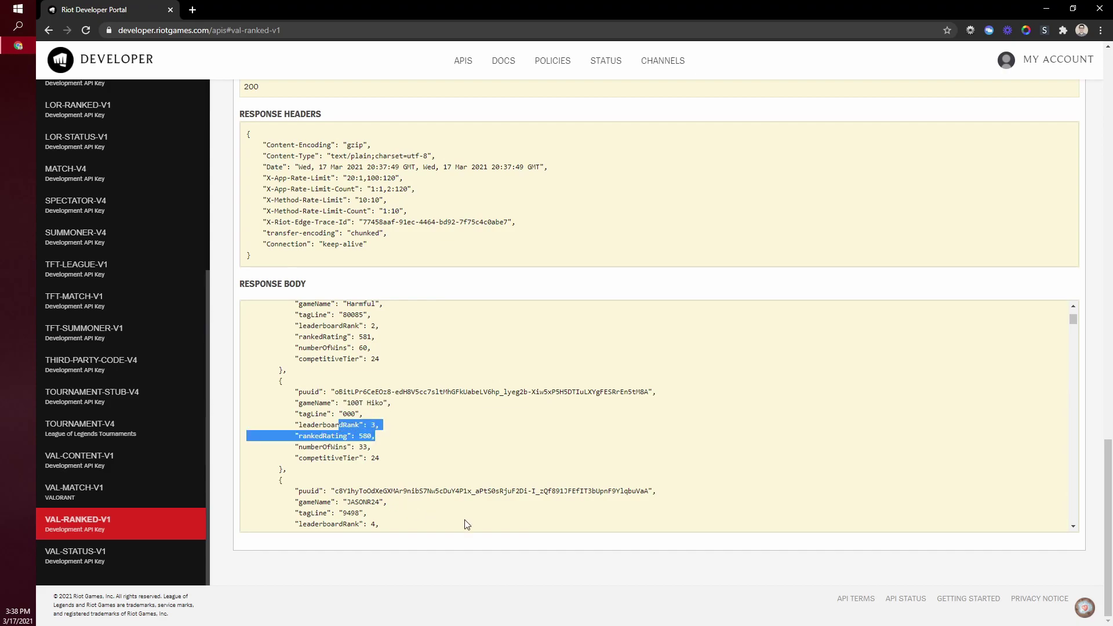
Step: Copy the leaderboard request URL, including its API key, and open it in a new browser tab to view the raw data
scroll(446, 444, "up", 3)
scroll(445, 460, "up", 7)
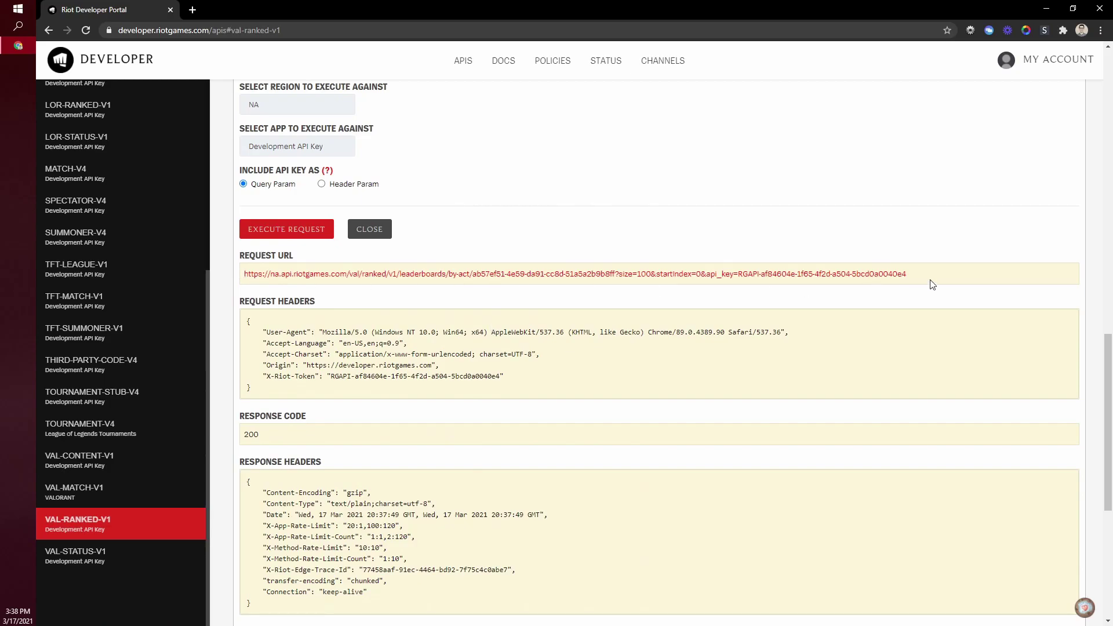
right_click(859, 276)
left_click(914, 366)
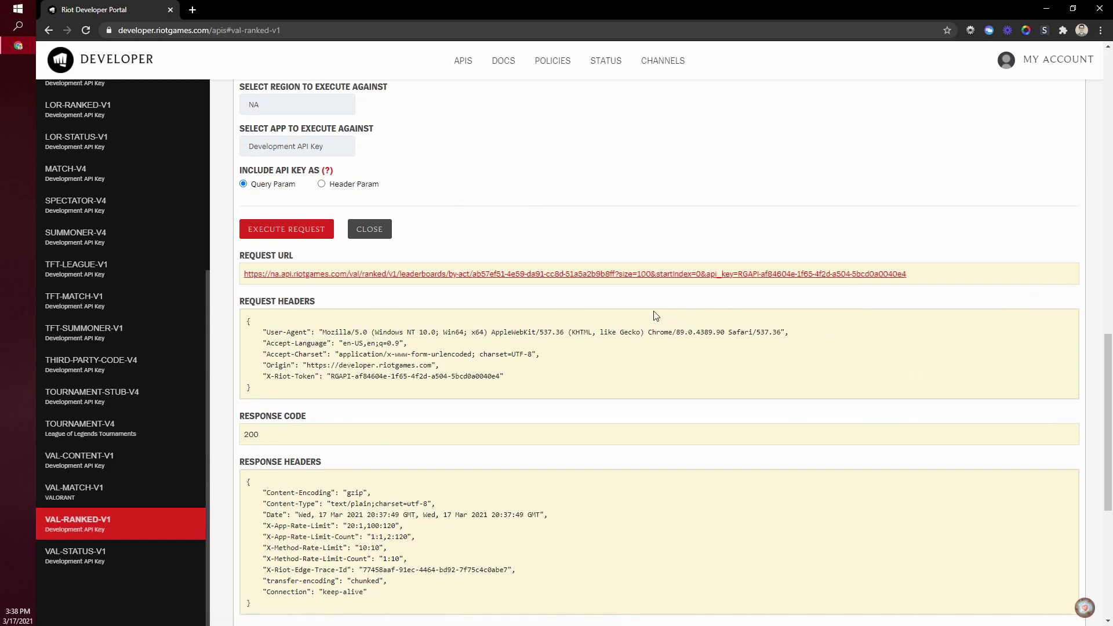
left_click(192, 10)
key("ctrl+v")
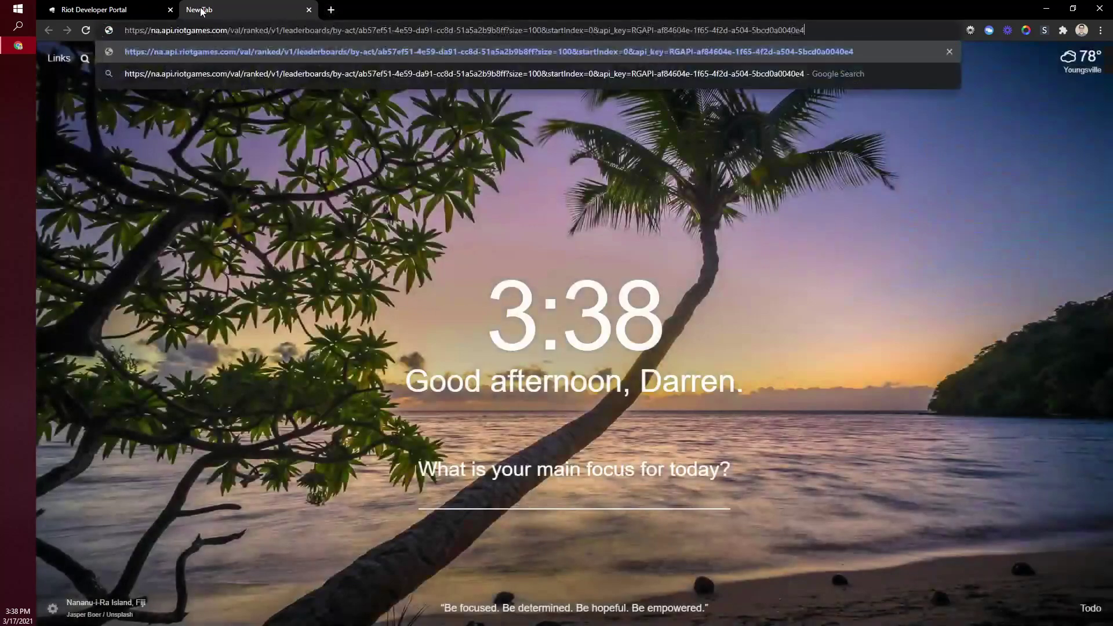
key("Return")
scroll(357, 362, "down", 10)
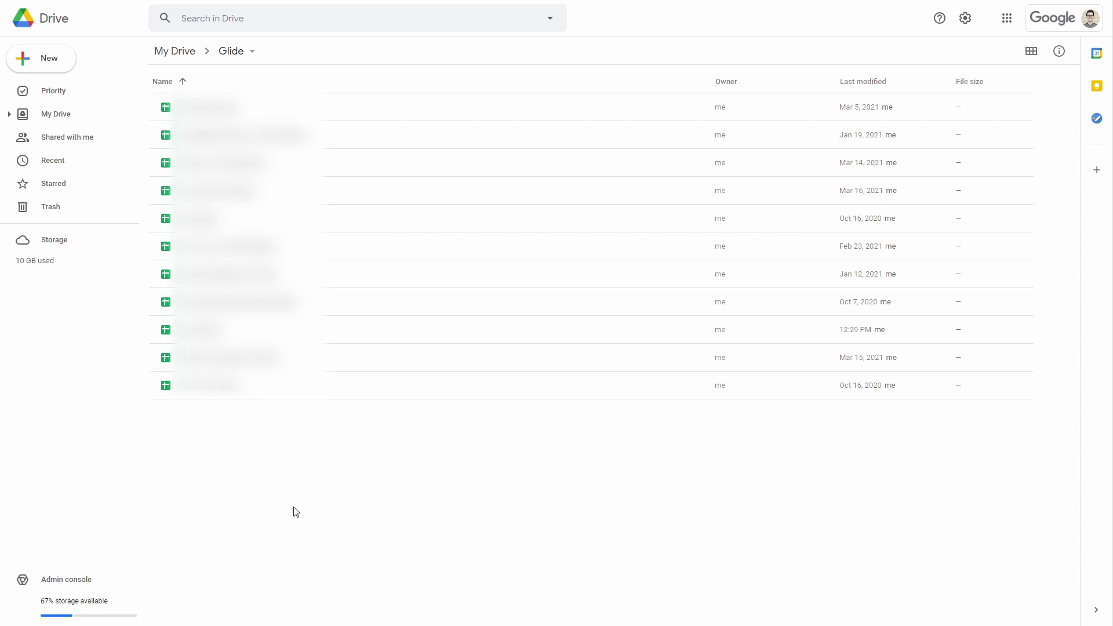
Step: Switch to Google Drive, create a new Google Sheets spreadsheet in the Glide folder and name it "Valorant Leaderboard"
left_click(45, 58)
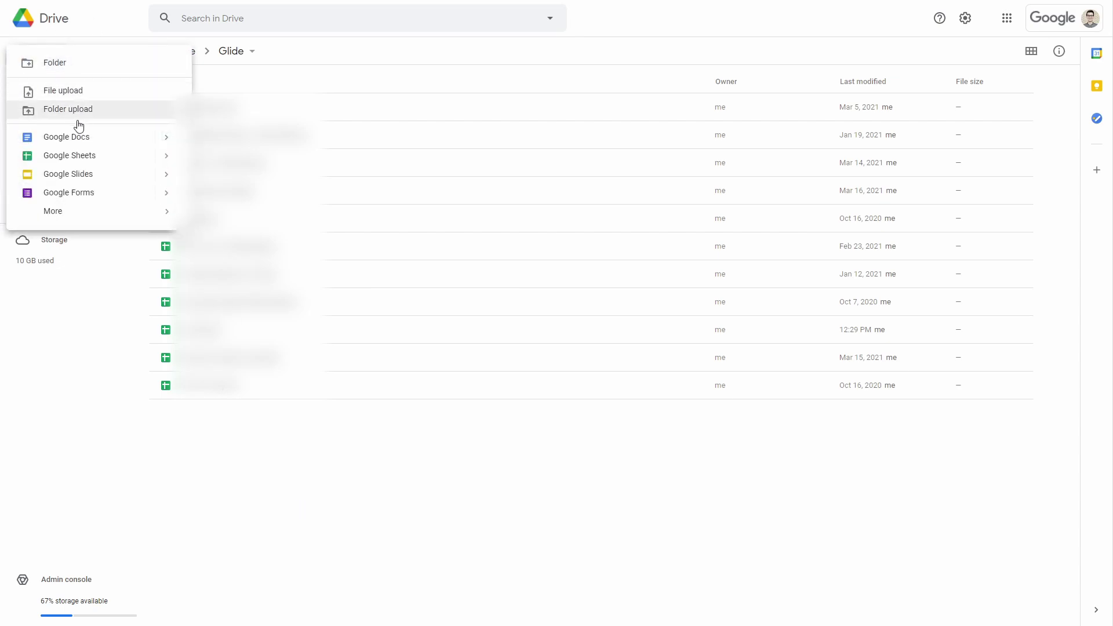
left_click(77, 155)
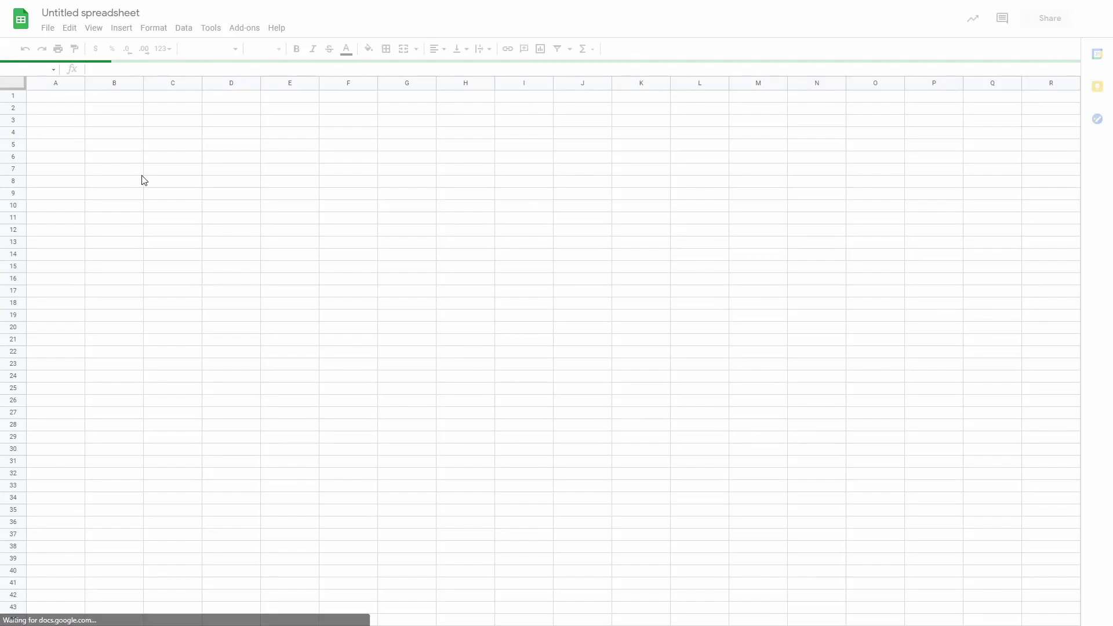
left_click(80, 12)
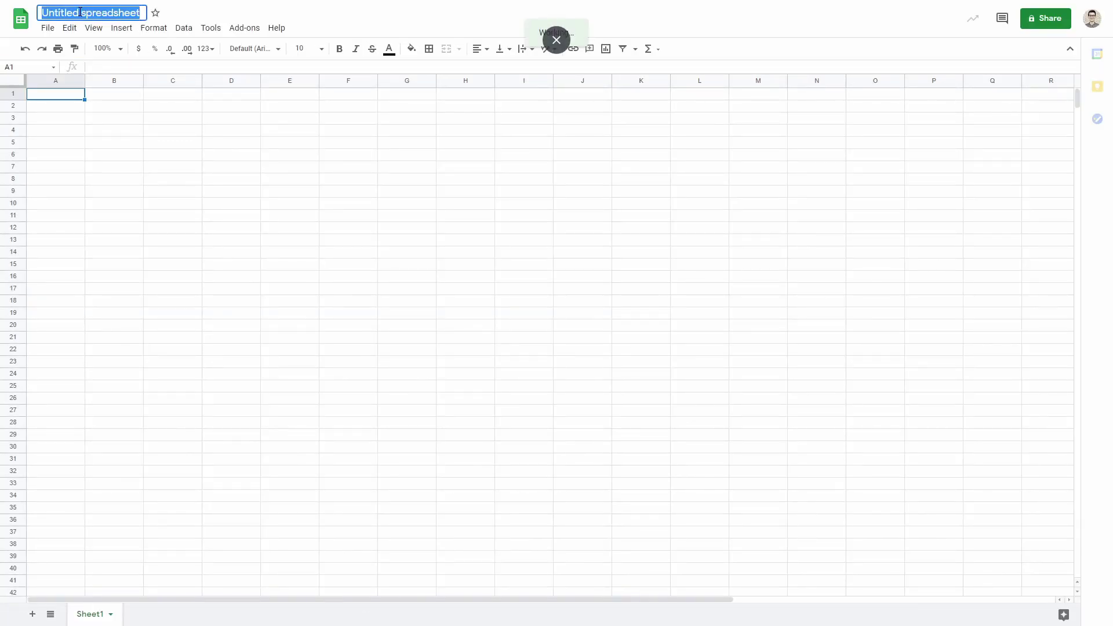
type("Val")
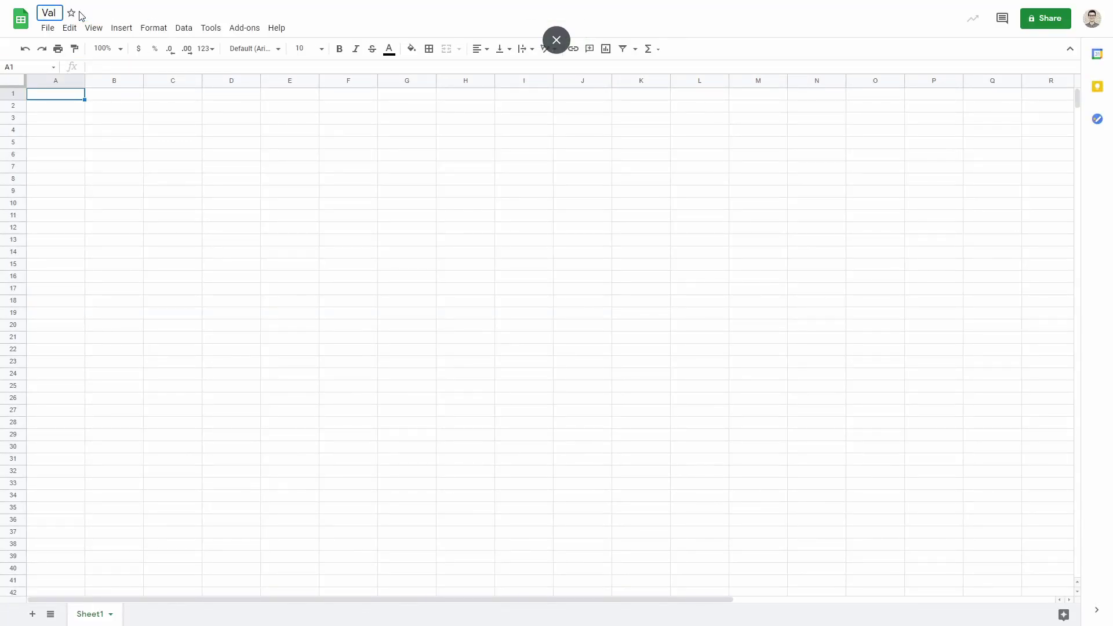
type("orant Leaderboard")
key("Return")
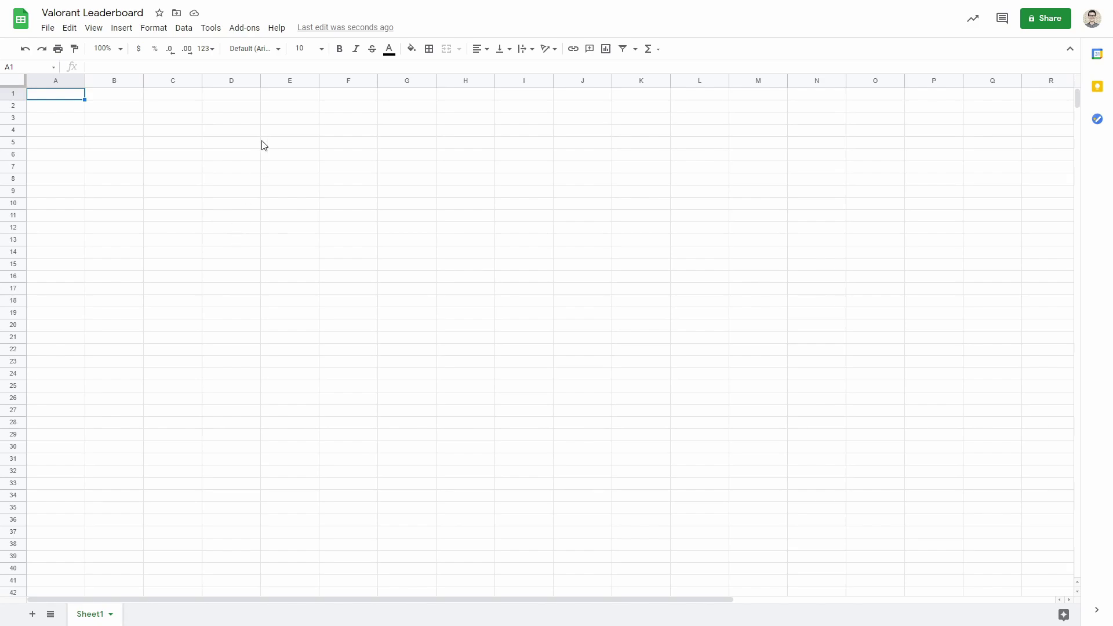
Step: Search the Google Workspace Marketplace for the Coupler.io add-on
left_click(248, 27)
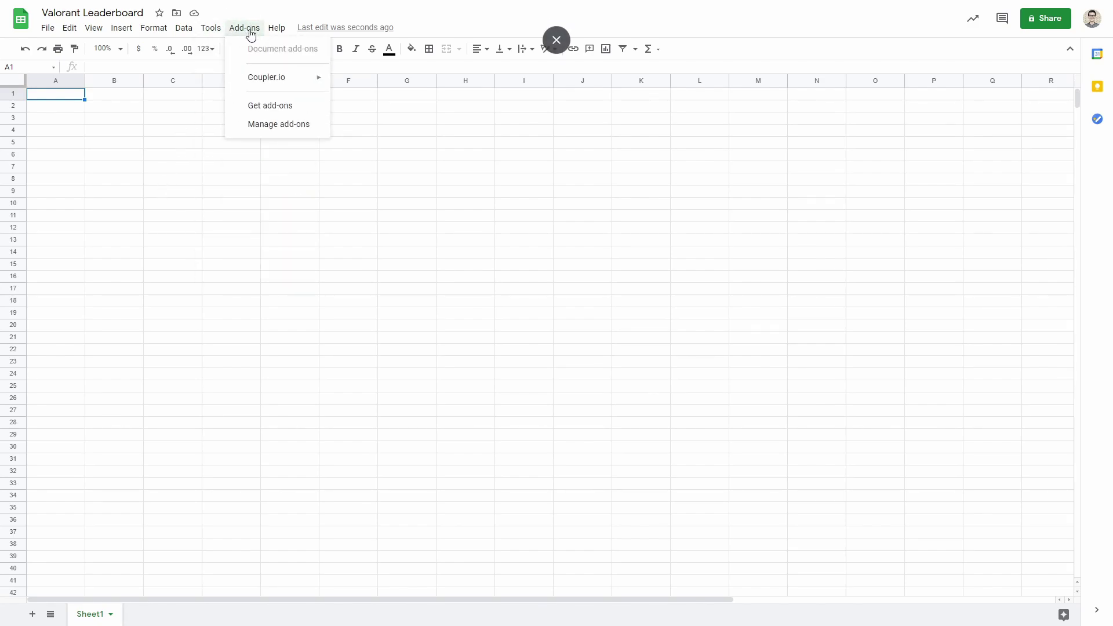
mouse_move(279, 83)
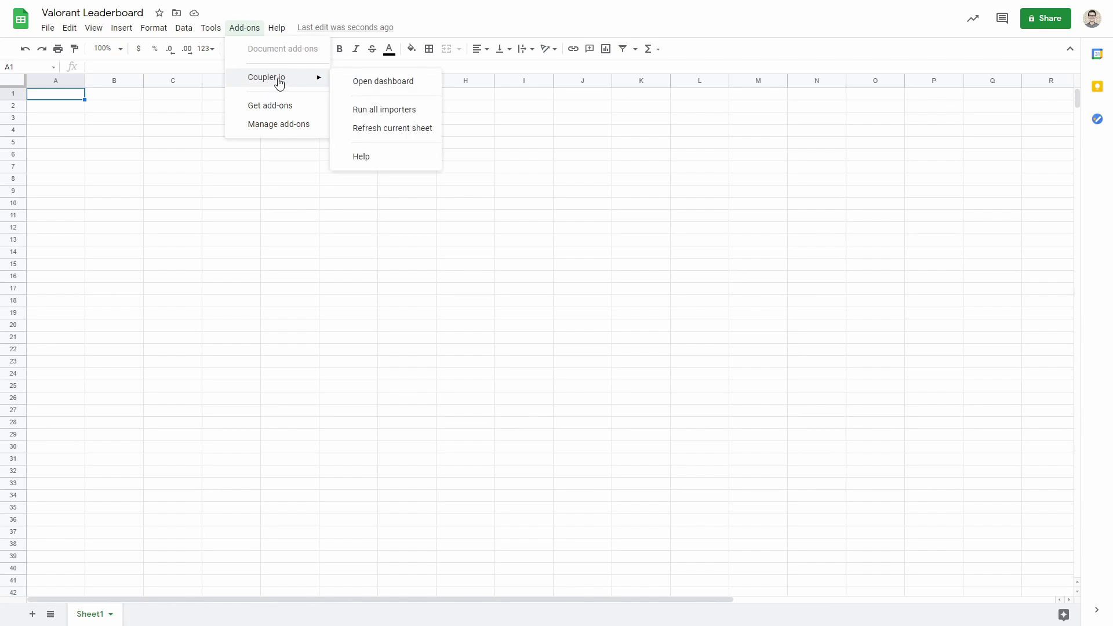
left_click(252, 107)
left_click(570, 55)
type("coupler")
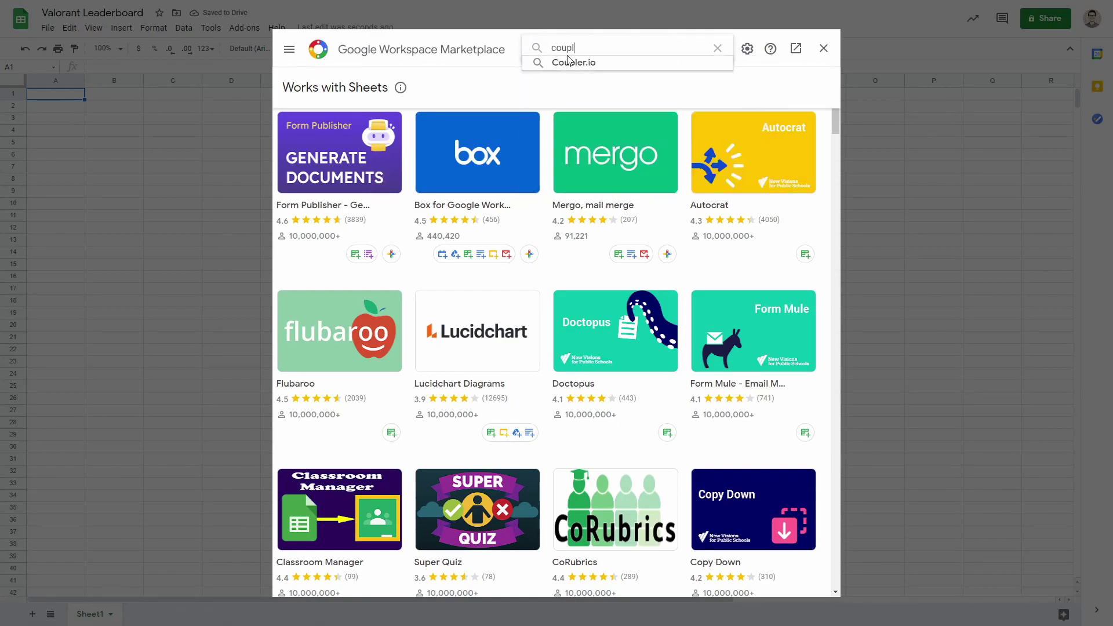
left_click(572, 61)
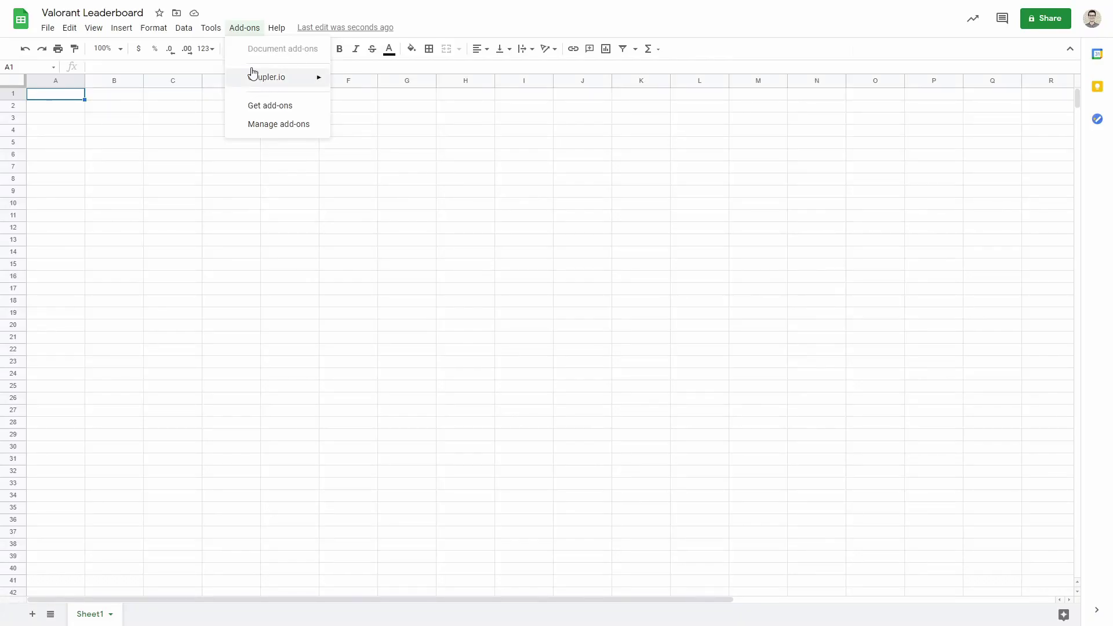
Step: Open the Coupler.io dashboard and add a new importer with JSON Client as its data source
mouse_move(266, 85)
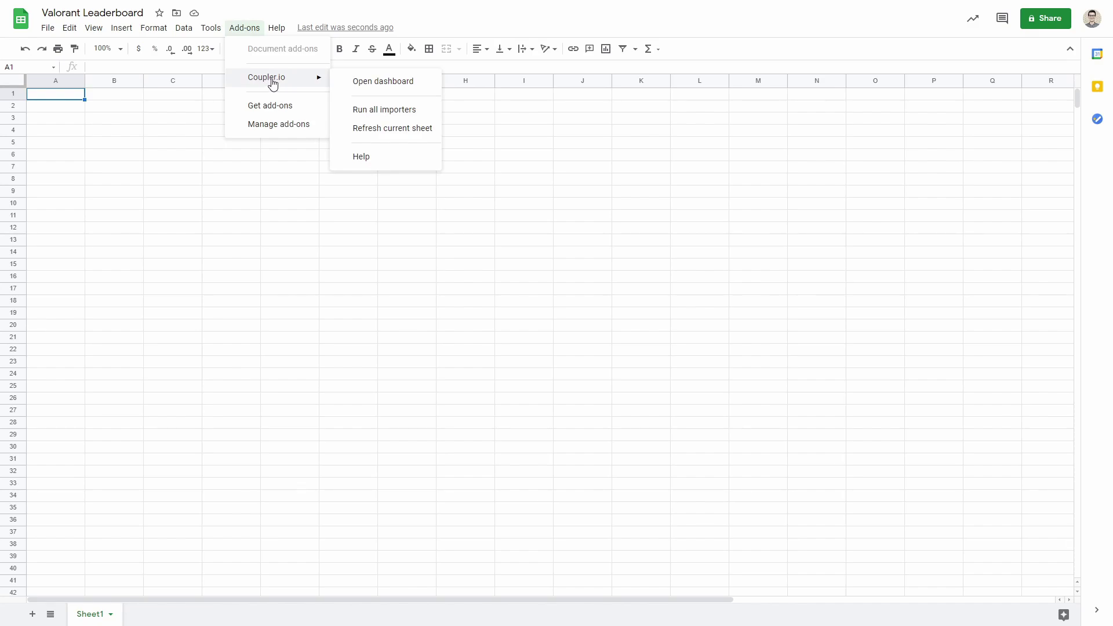
left_click(355, 84)
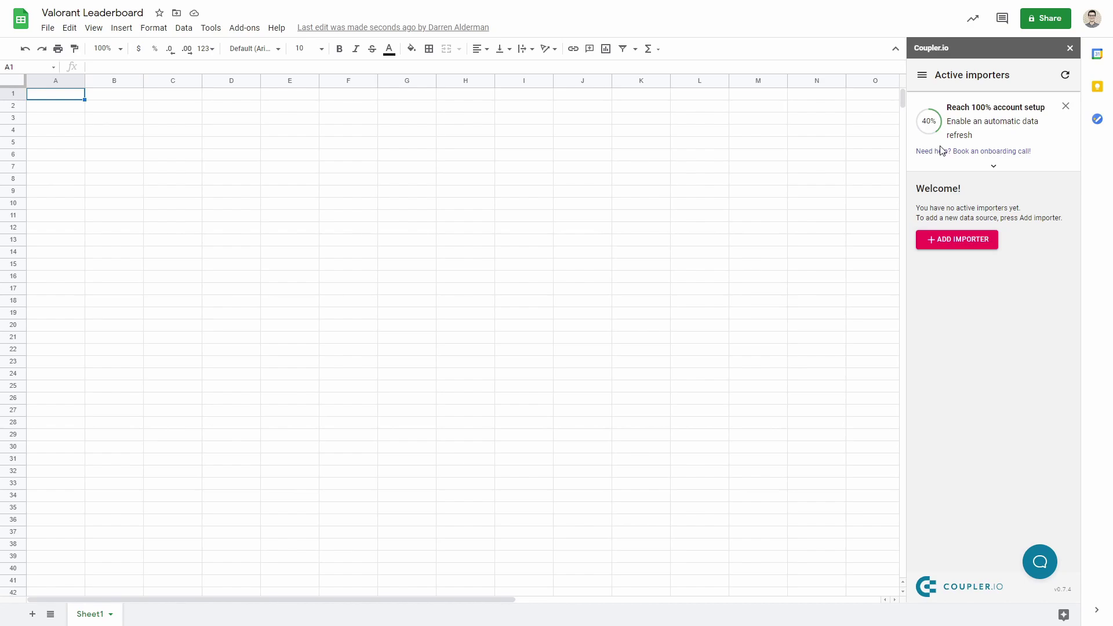
left_click(948, 243)
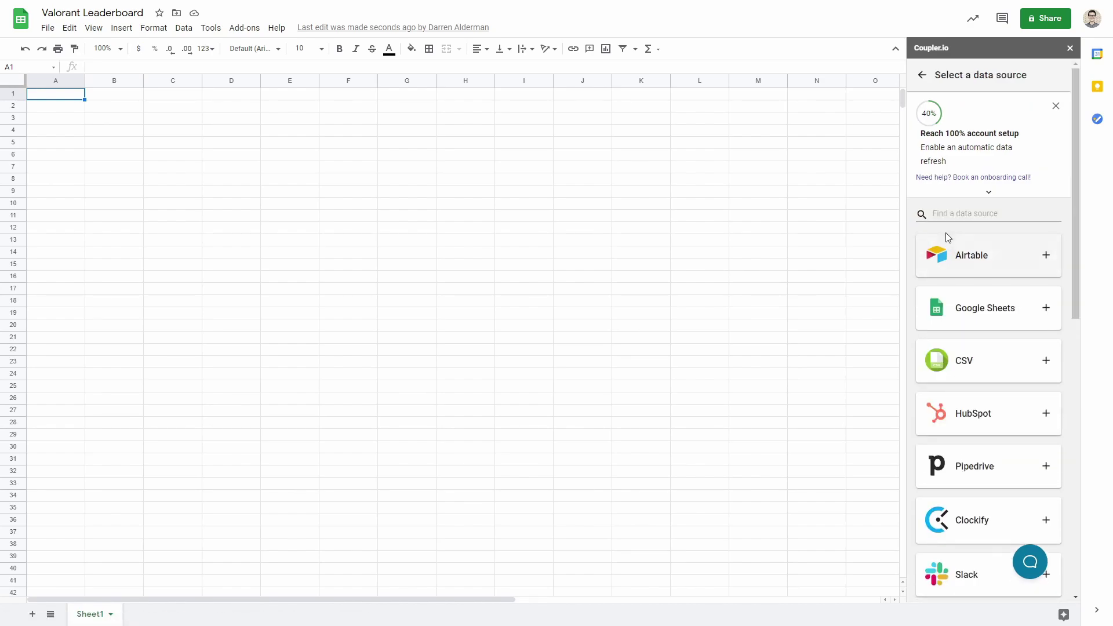
scroll(987, 346, "down", 1)
scroll(987, 346, "down", 8)
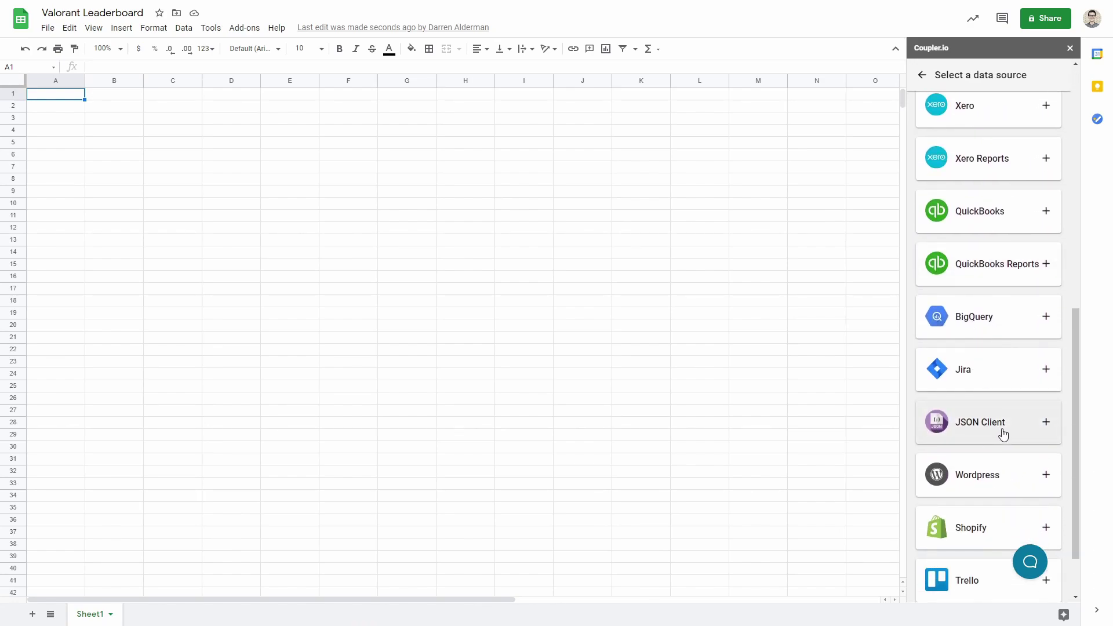
left_click(1036, 434)
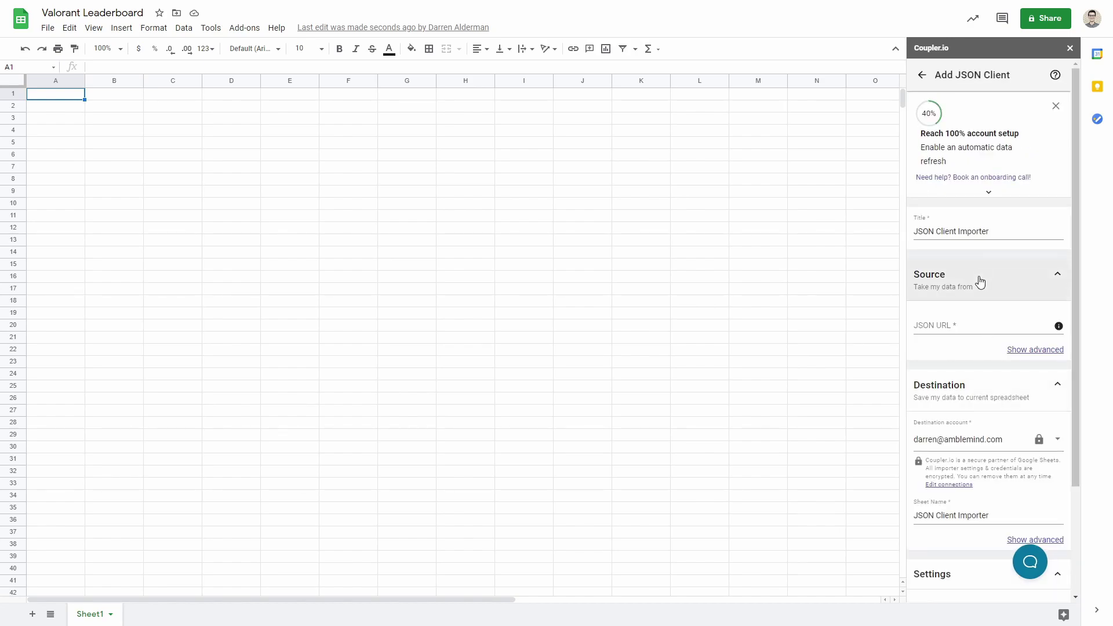
Step: Title the new JSON Client importer "Valorant Leaderboard Data"
left_click(995, 232)
left_click_drag(1003, 232, 904, 239)
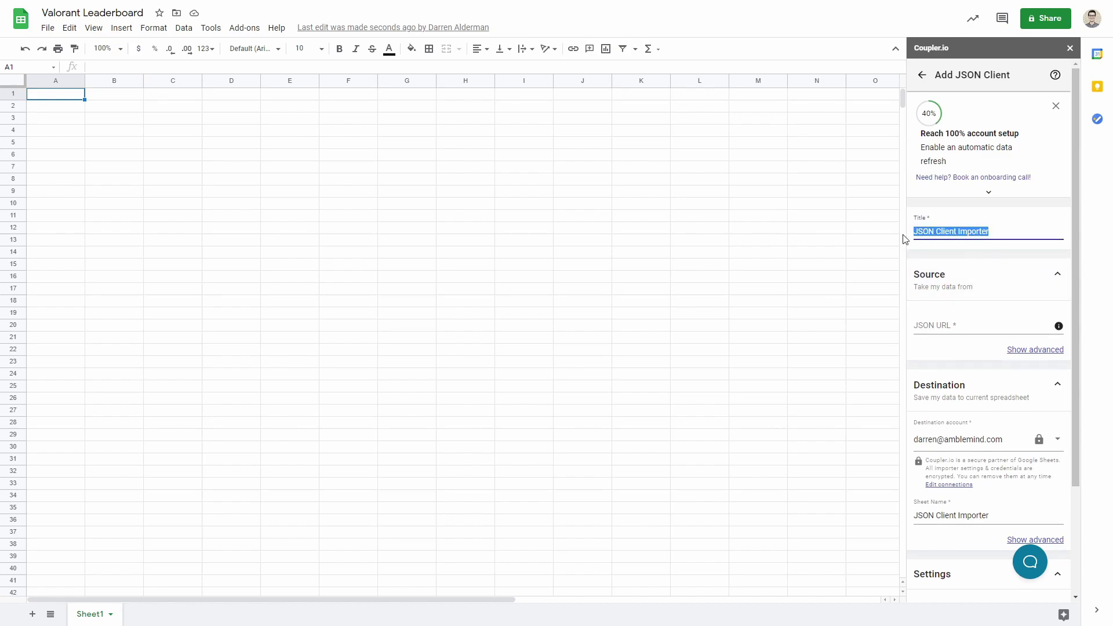
type("Va")
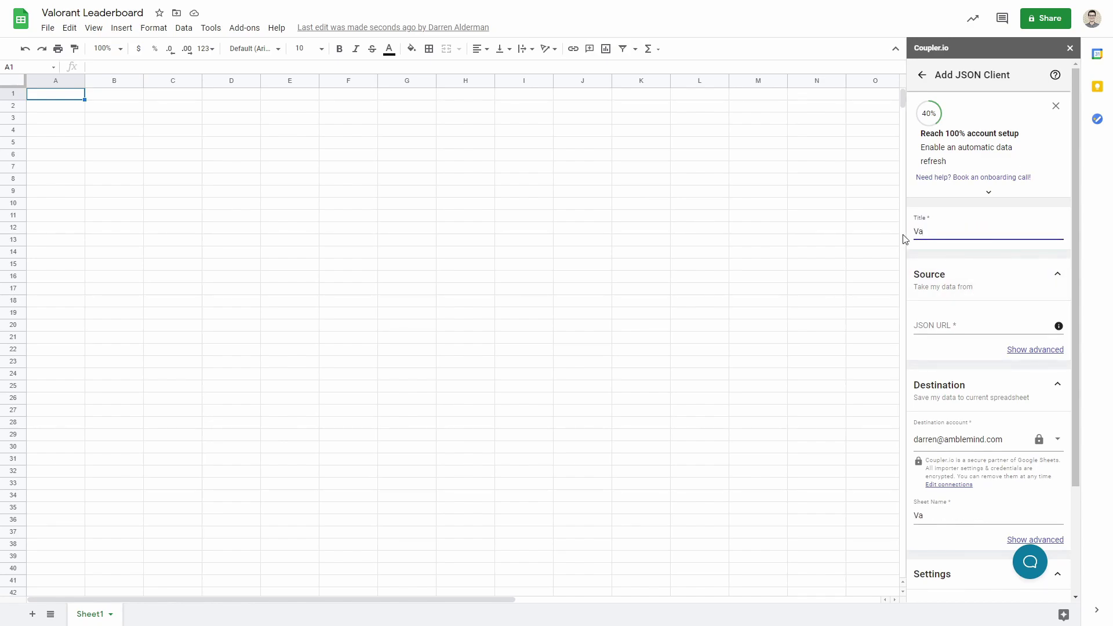
type("lorant Leaderboard Data")
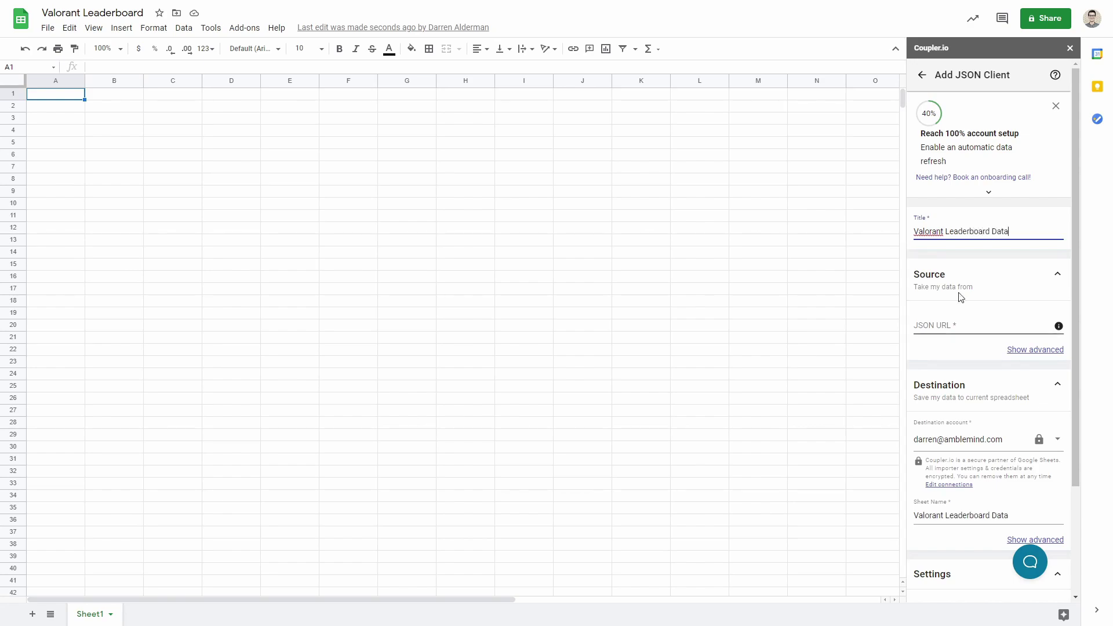
Step: Paste the copied Riot leaderboard request URL, including its API key, as the importer's JSON URL
left_click(946, 322)
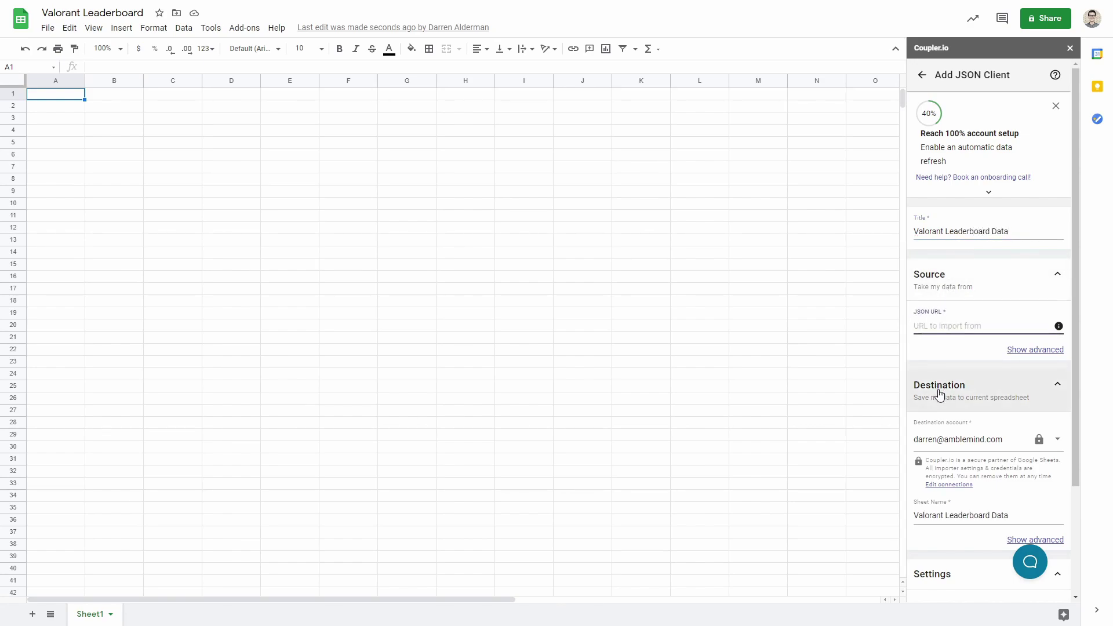
key("ctrl+v")
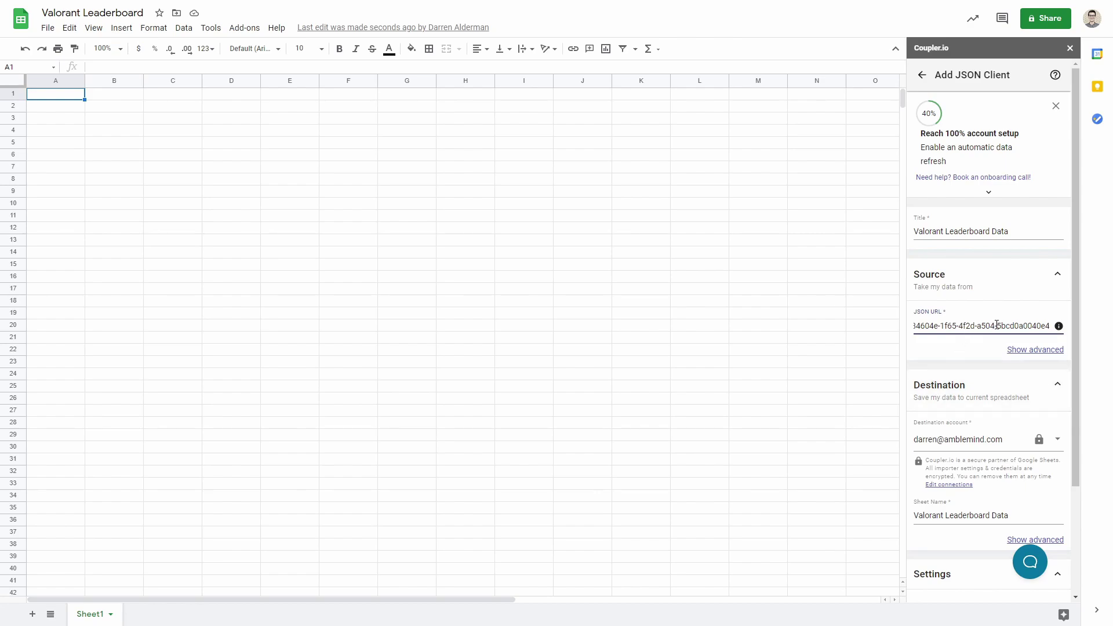
left_click_drag(997, 325, 882, 331)
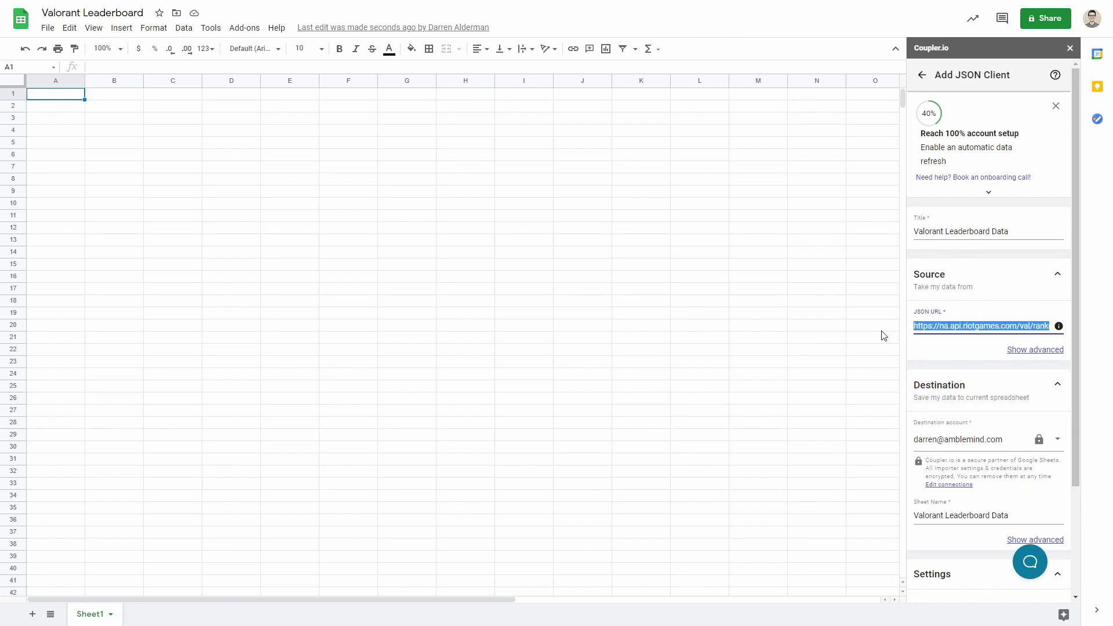
Step: Turn on automatic data refresh to preview its schedule options, and turn it back off
scroll(959, 374, "down", 1)
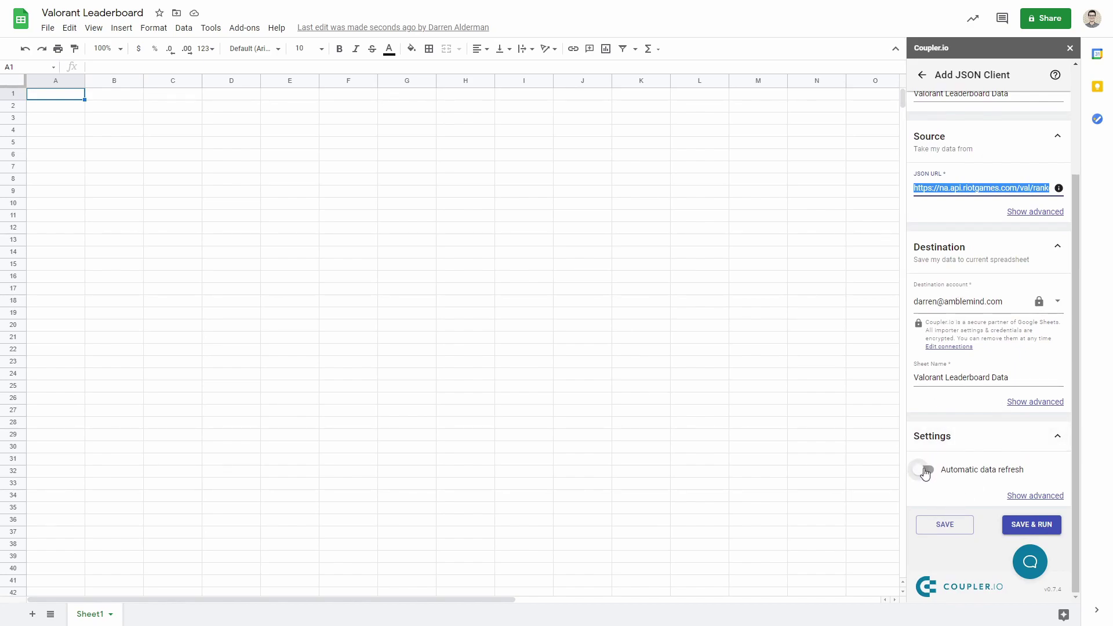
left_click(923, 480)
scroll(972, 438, "down", 3)
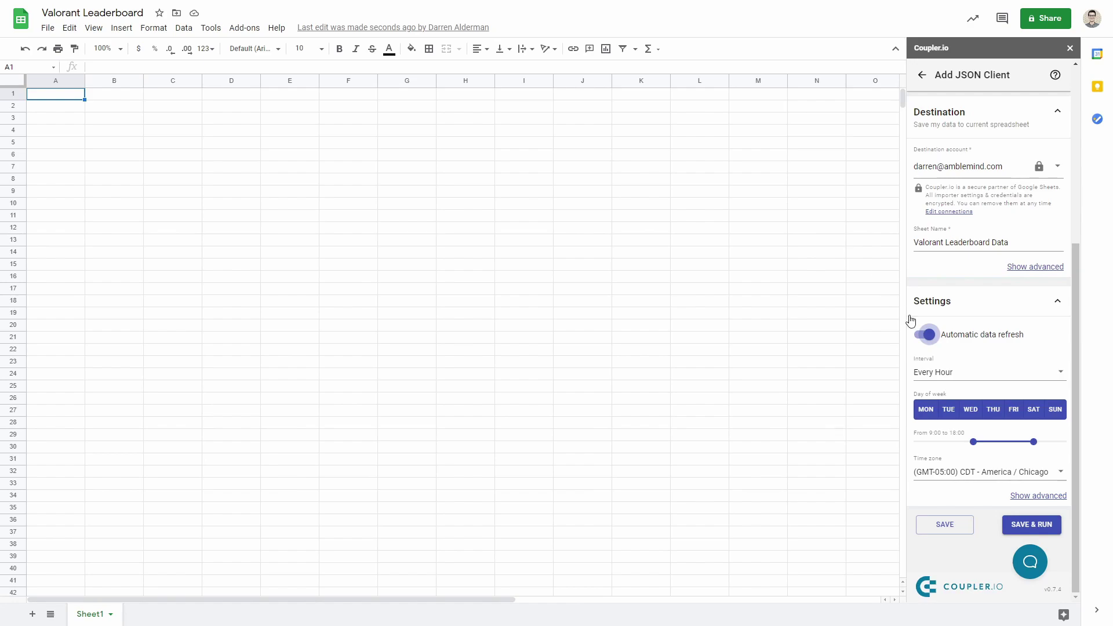
left_click(925, 336)
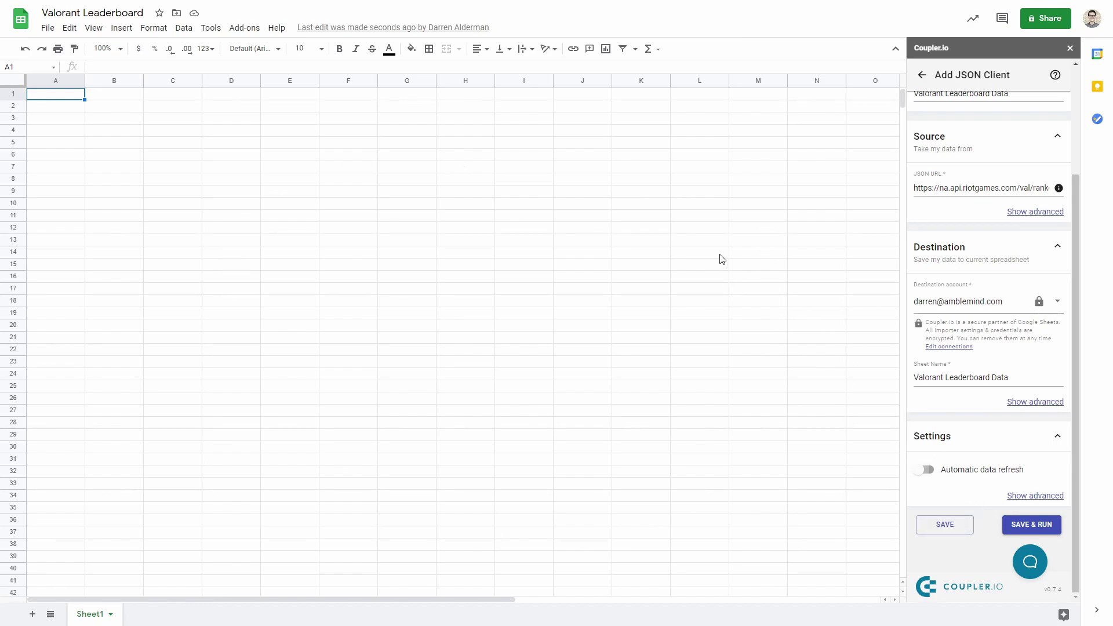
Step: Save and run the importer, and delete the empty Sheet1 from the spreadsheet
left_click(1013, 526)
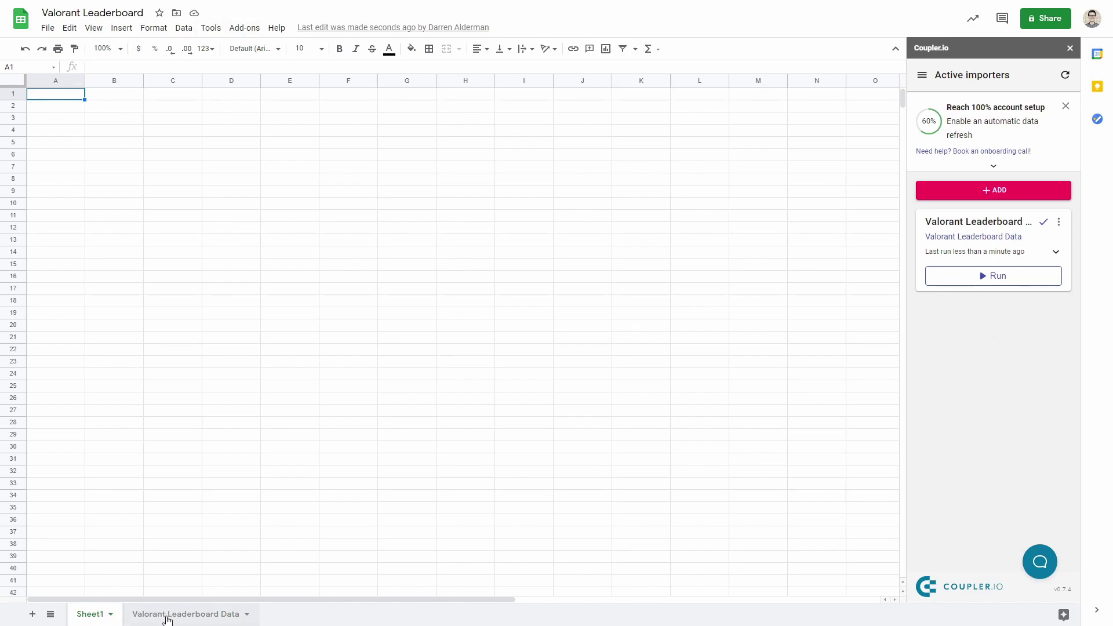
right_click(87, 616)
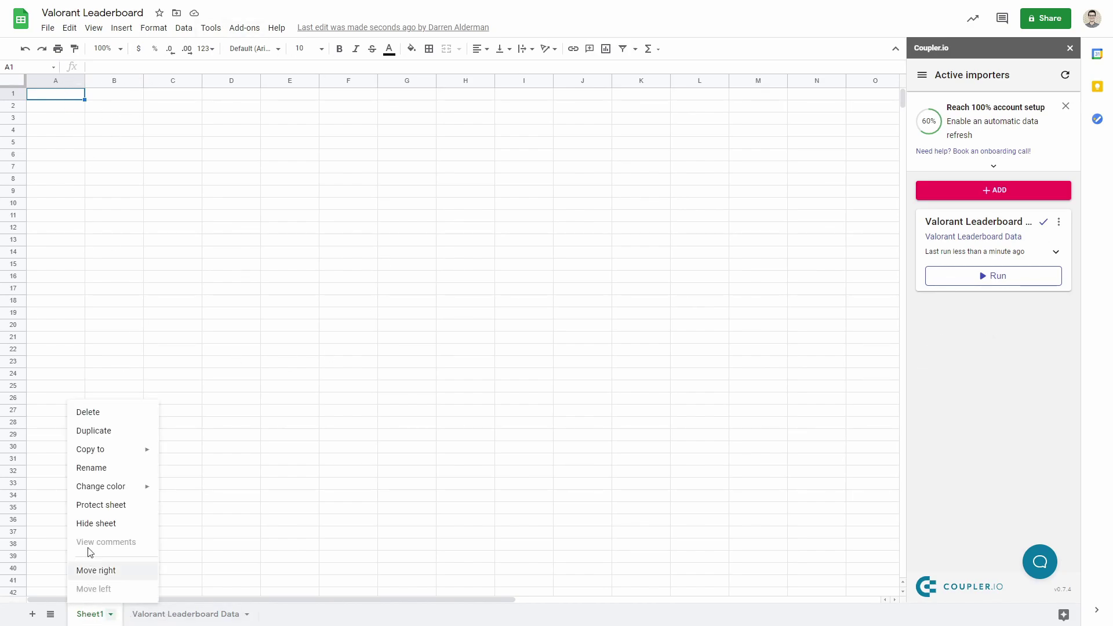
left_click(115, 415)
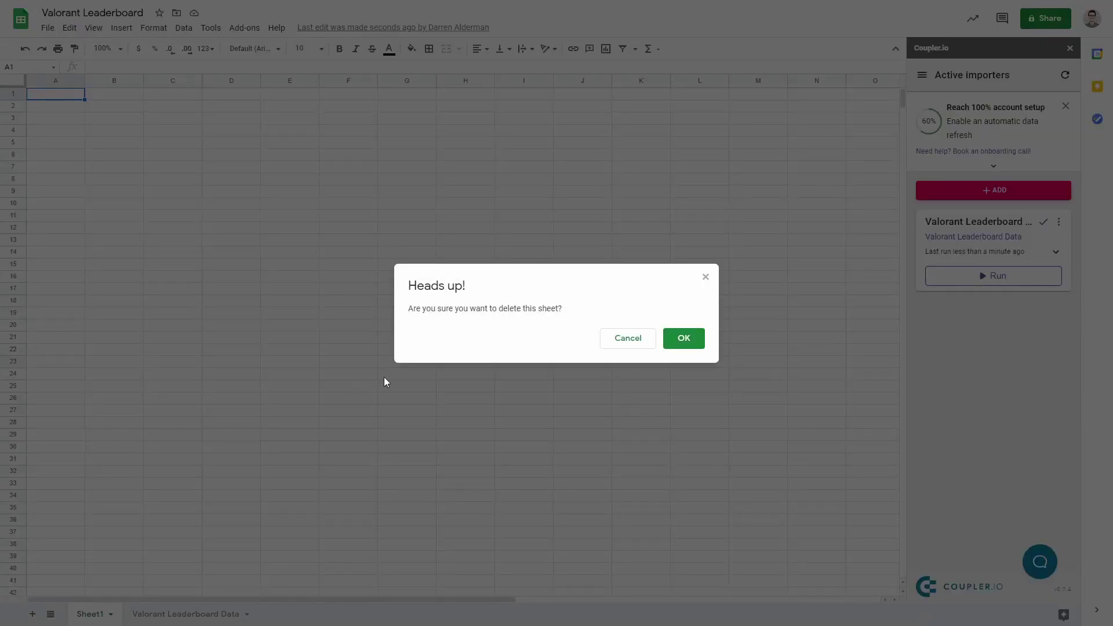
left_click(685, 339)
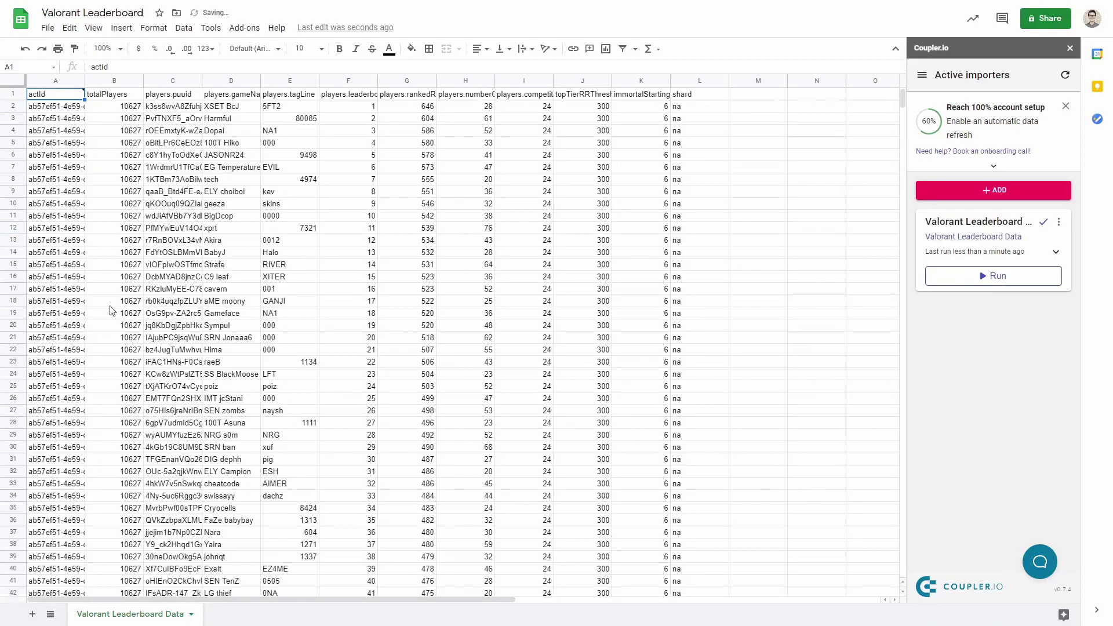
Step: Review the imported leaderboard rows down to the last ranked player
scroll(798, 206, "down", 20)
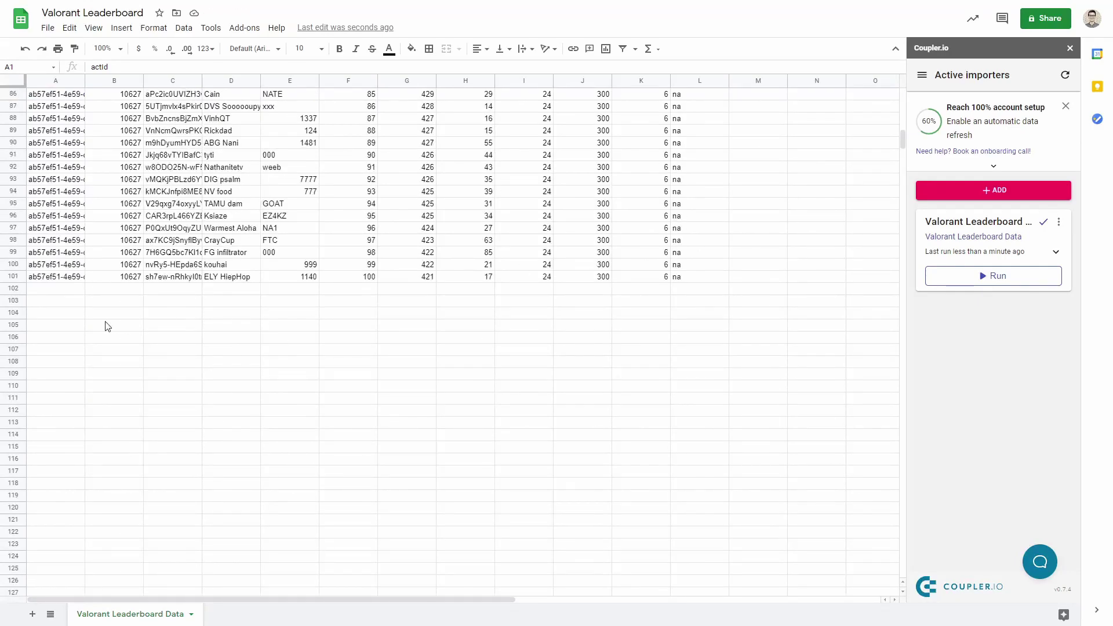
left_click_drag(41, 282, 597, 290)
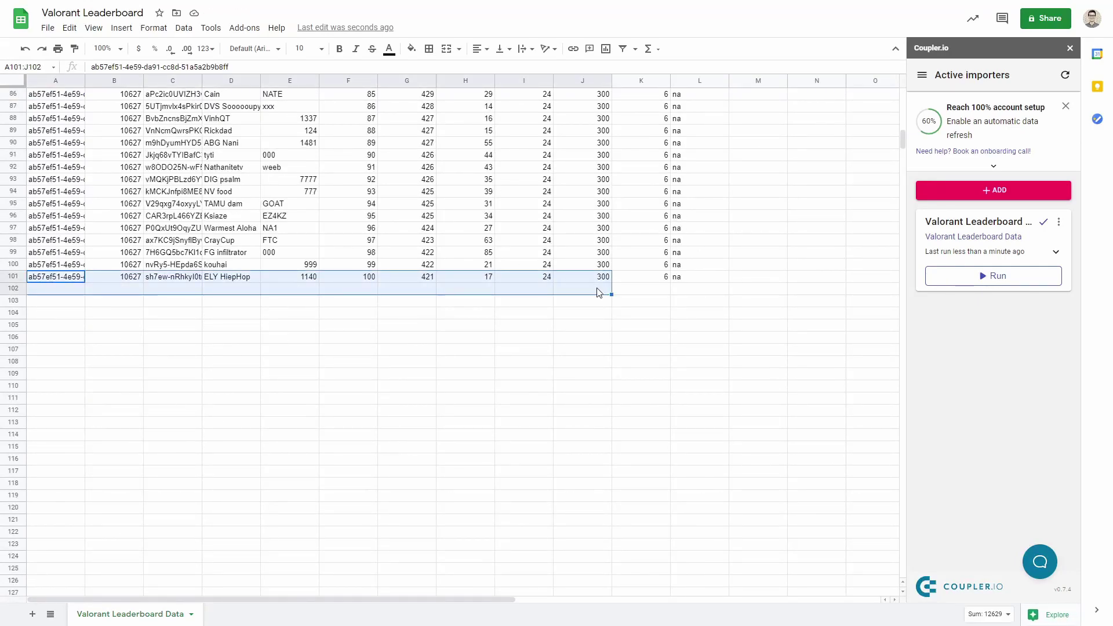
scroll(600, 295, "up", 9)
scroll(600, 296, "up", 19)
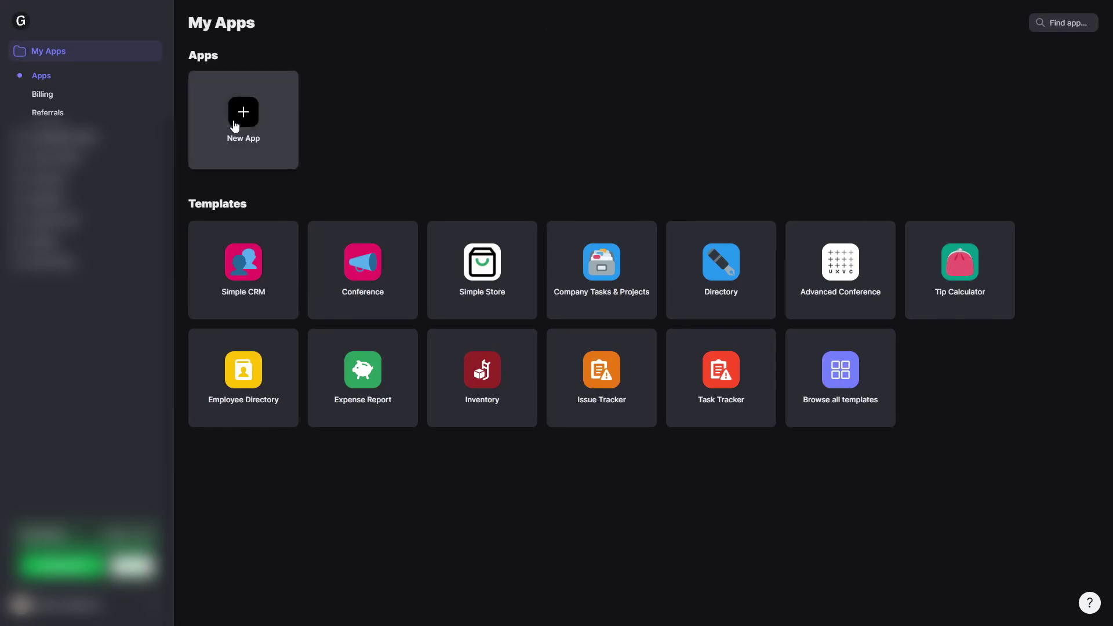
Step: Switch to Glide and create a new app using the "Valorant Leaderboard" Google Sheet as its data source
left_click(239, 138)
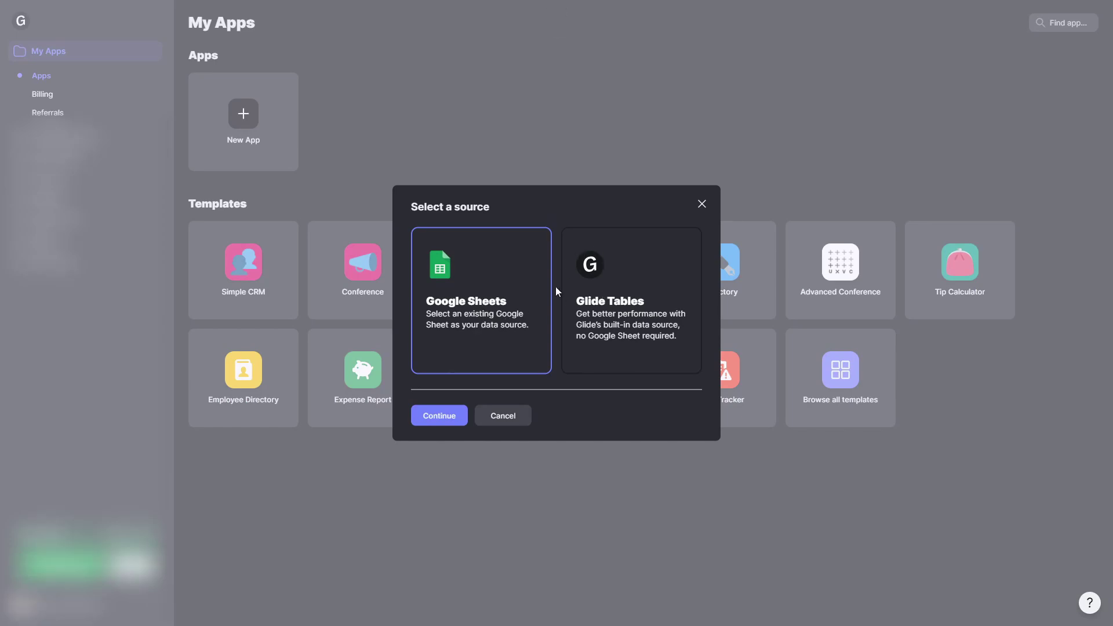
left_click(450, 424)
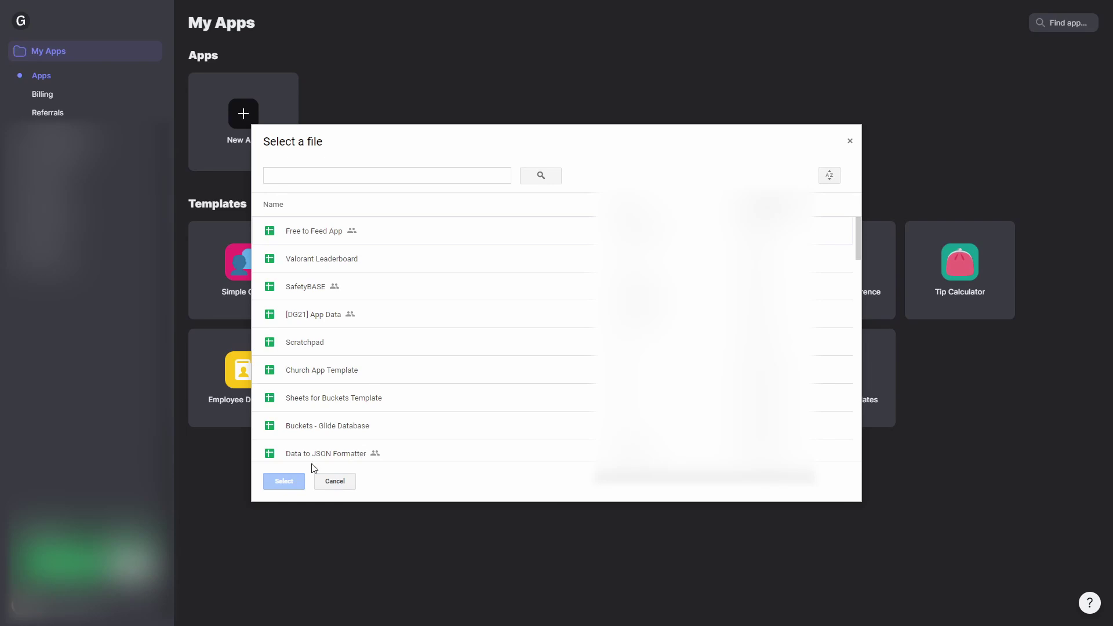
left_click(280, 259)
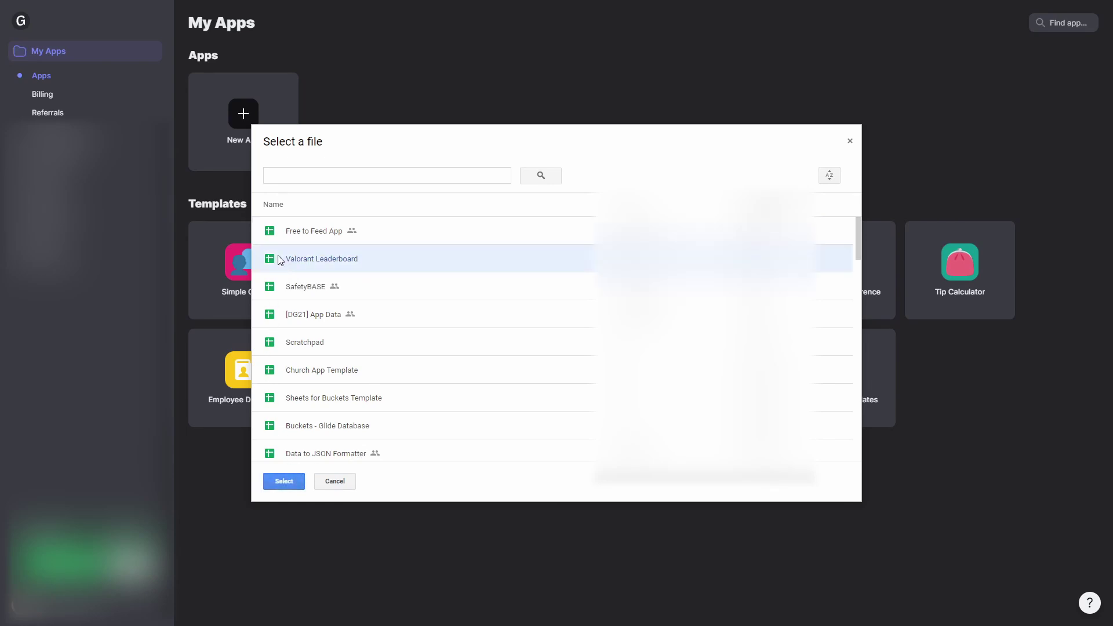
left_click(294, 485)
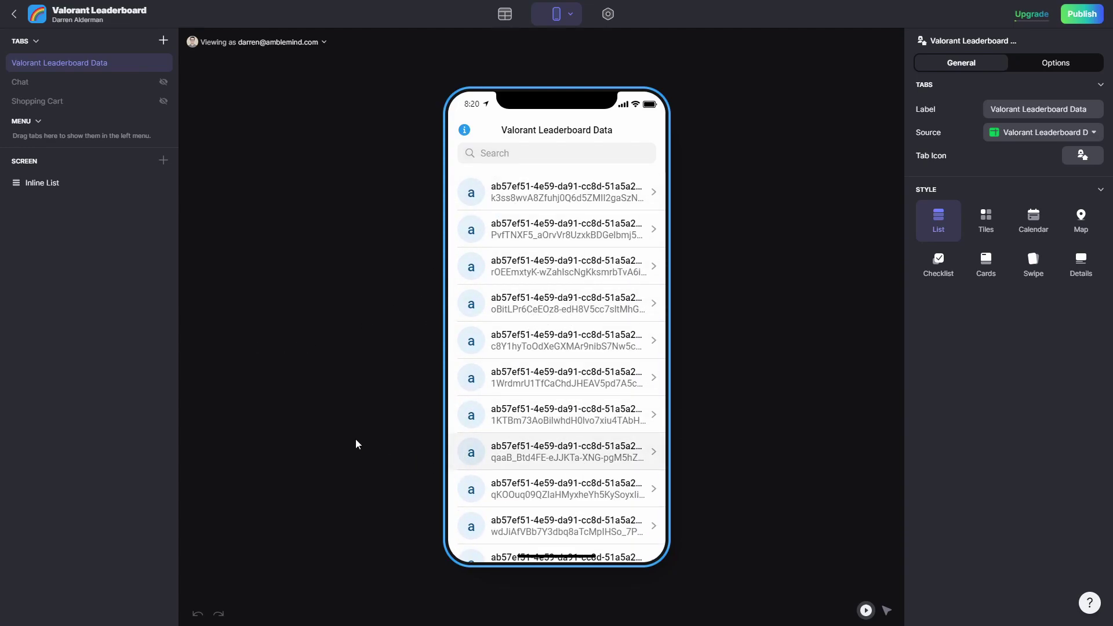
Step: Open the app's leaderboard data table and widen the players.gameName and players.leaderboardRank columns to inspect their contents
left_click(48, 197)
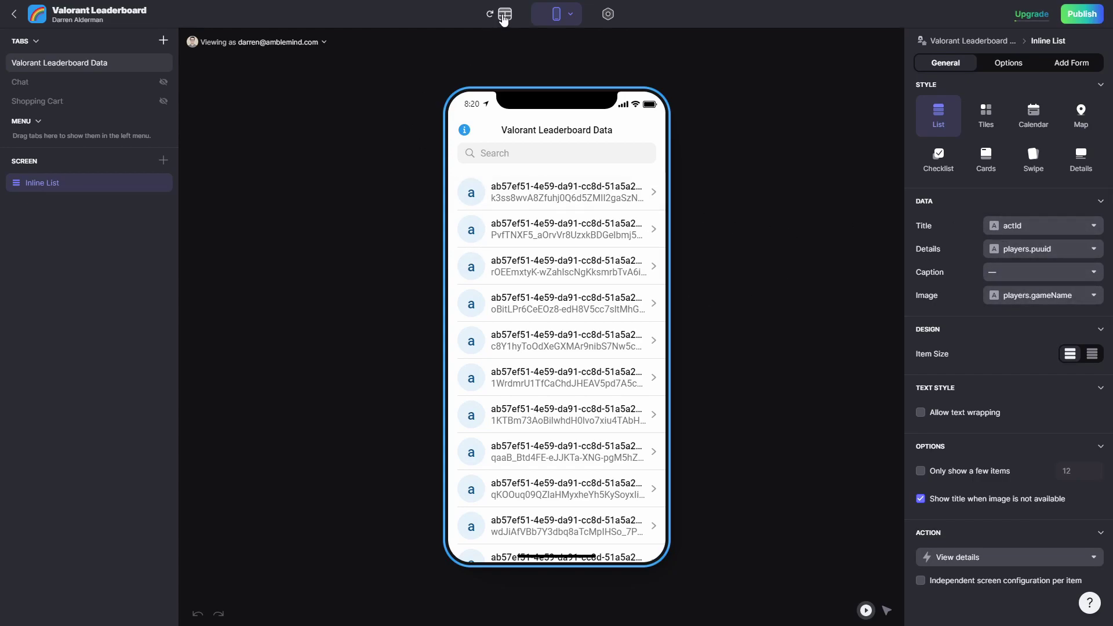
left_click(504, 16)
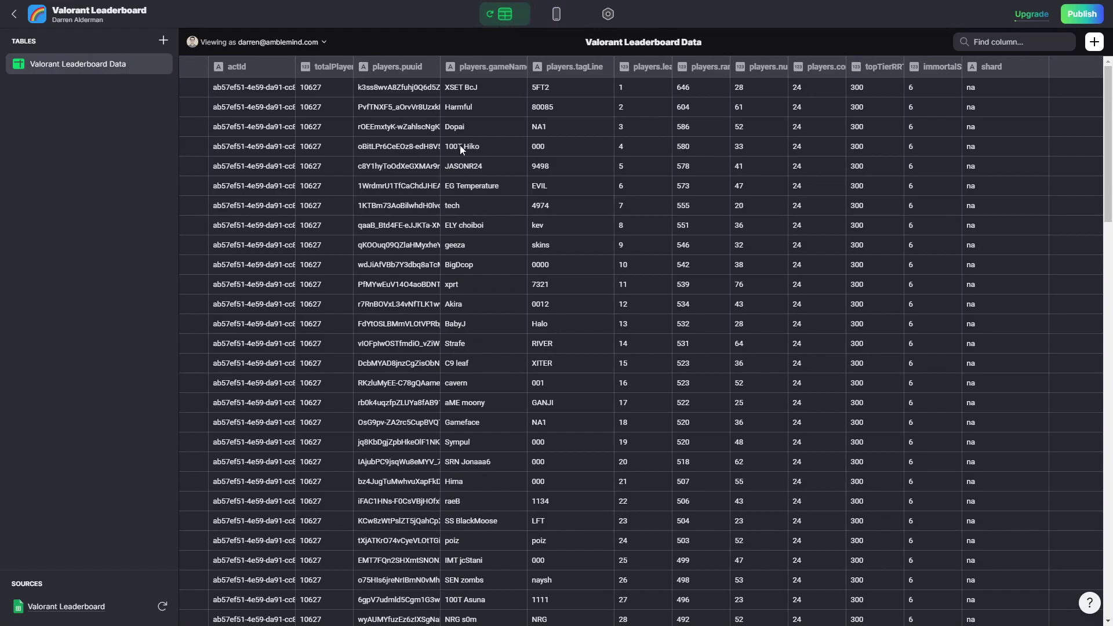
left_click_drag(496, 86, 485, 223)
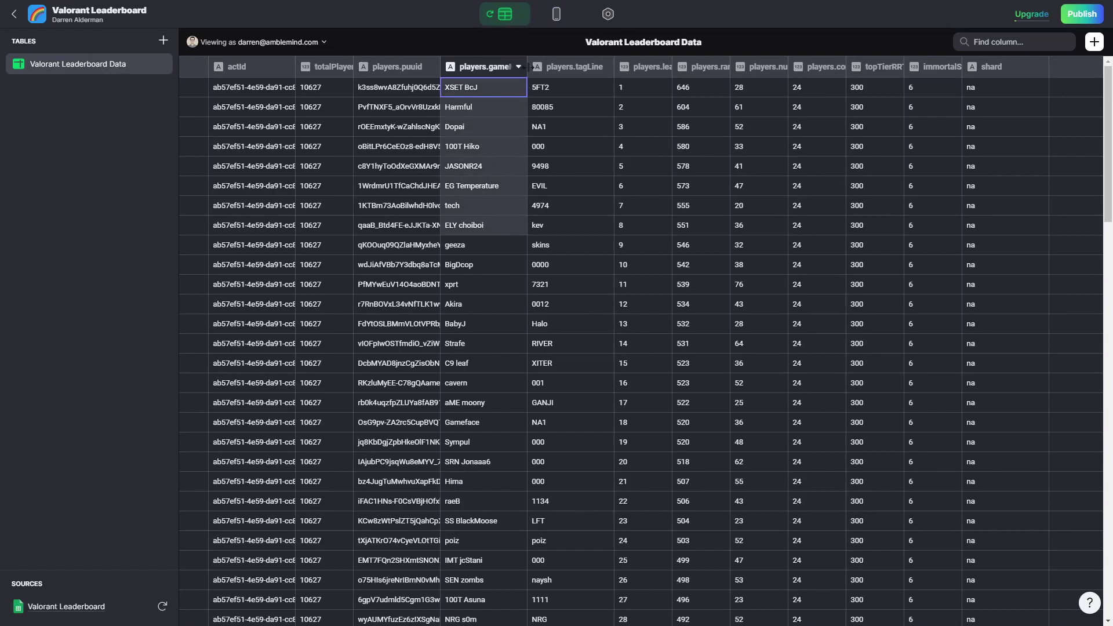
double_click(526, 80)
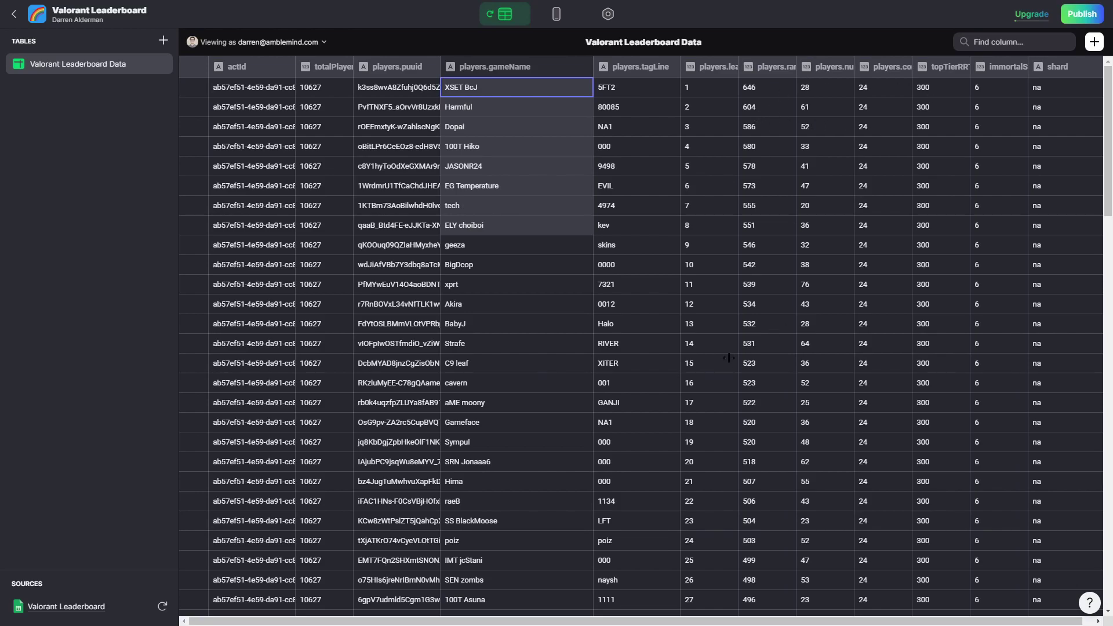
left_click_drag(740, 68, 845, 84)
left_click(706, 93)
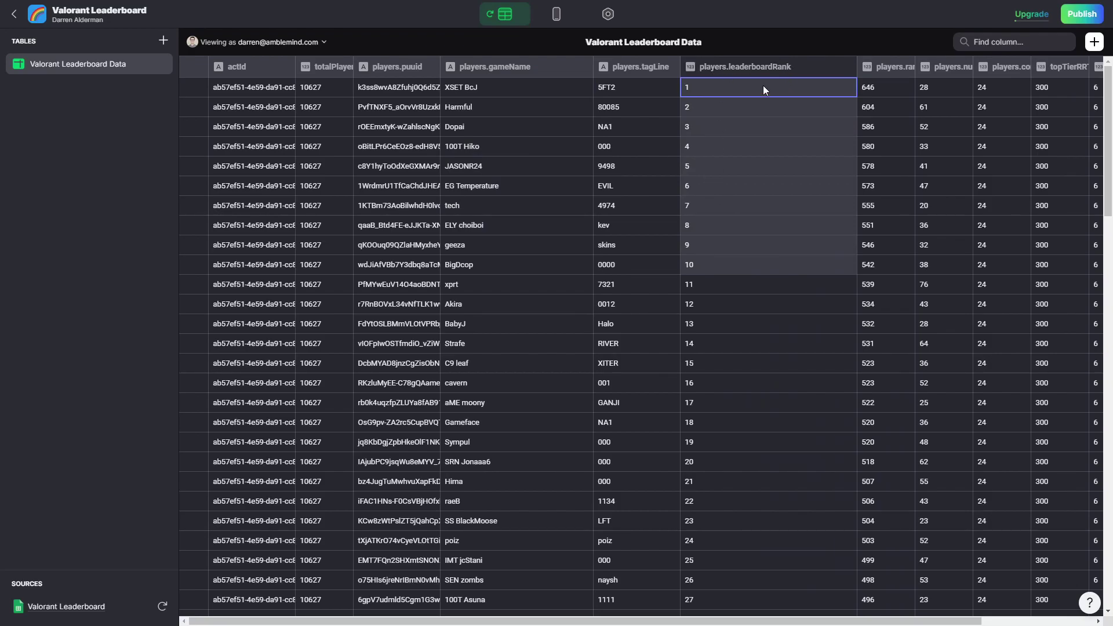
scroll(724, 336, "down", 7)
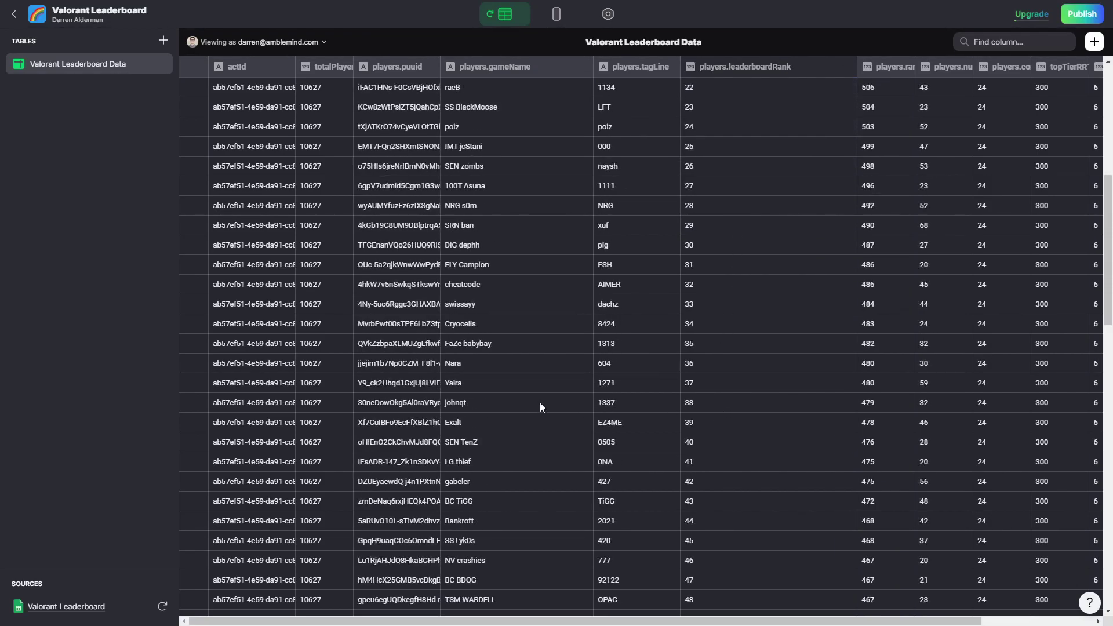
scroll(720, 399, "up", 7)
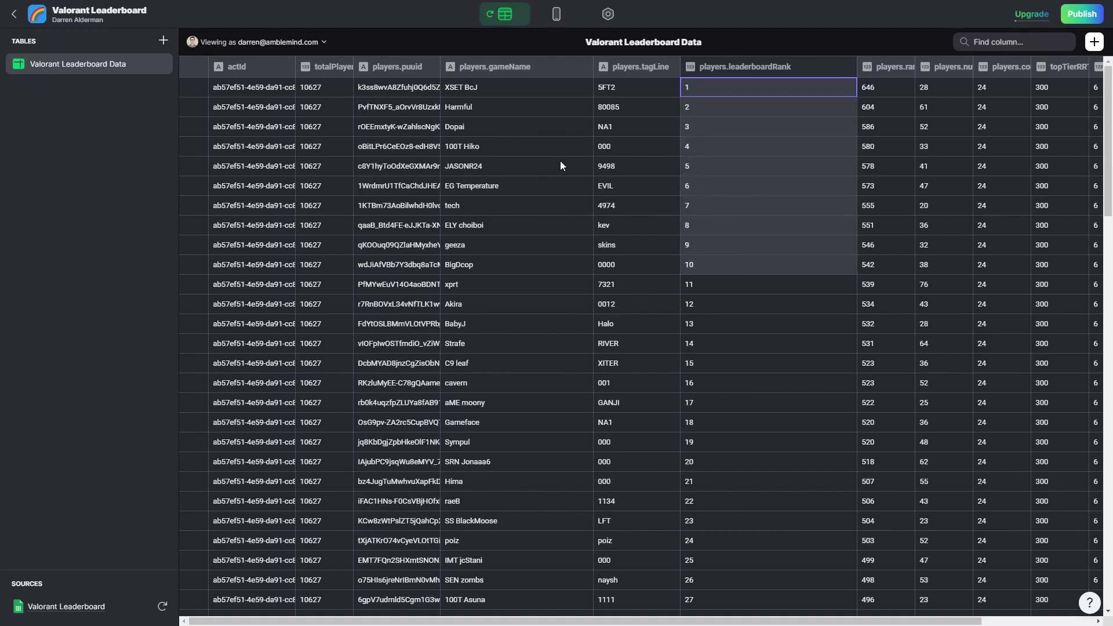
Step: Return to the app layout, remove the Inline List's image and disable showing the title when an image is not available
left_click(556, 14)
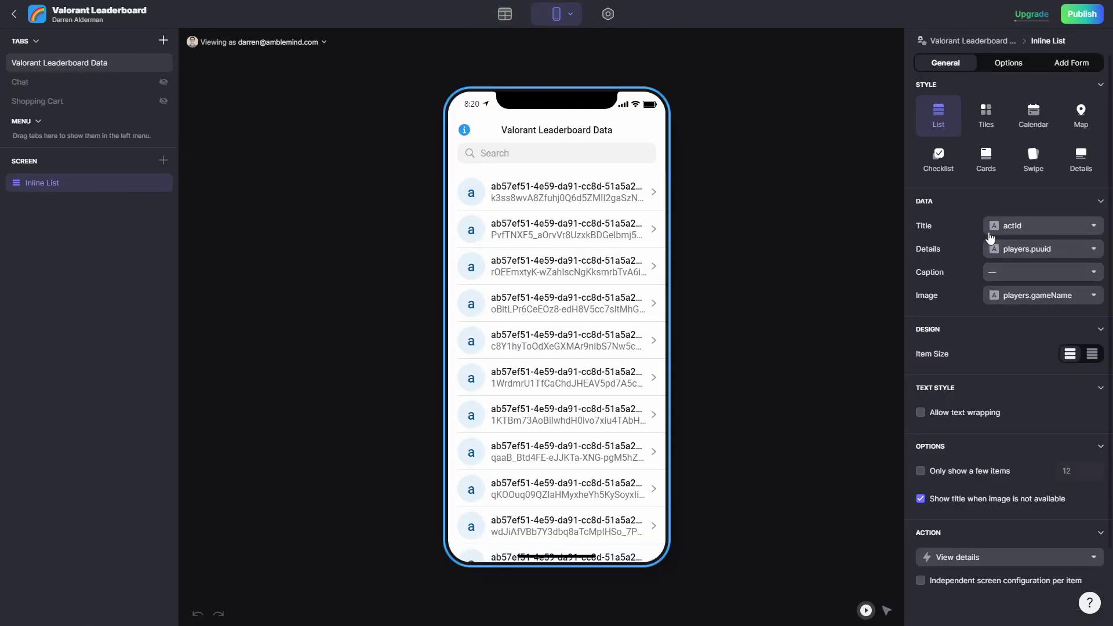
left_click(999, 301)
left_click(1000, 319)
scroll(956, 290, "down", 1)
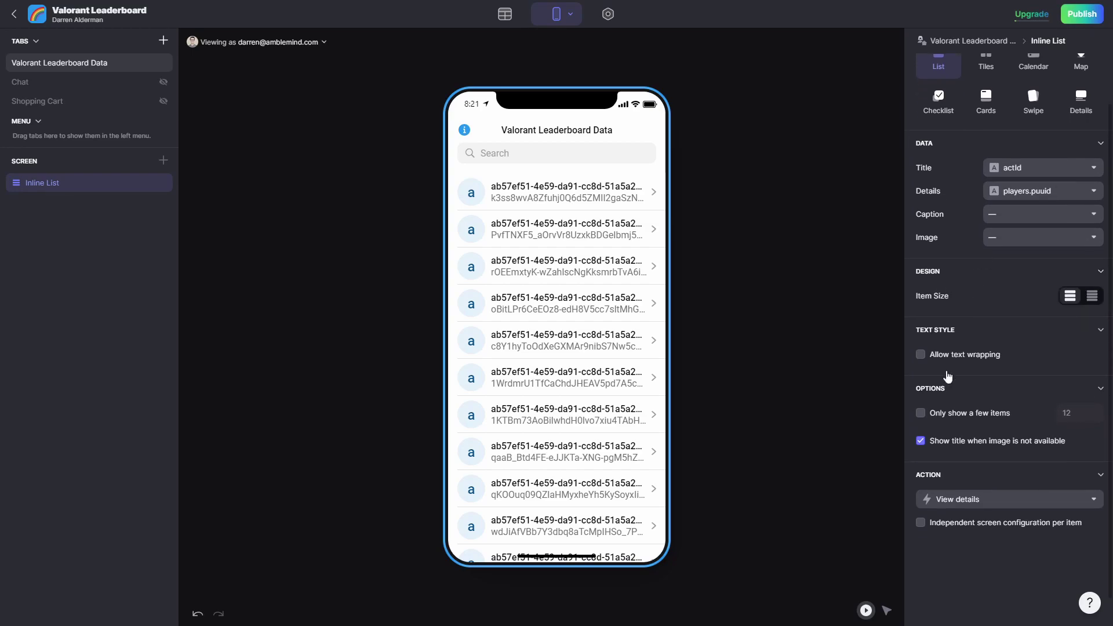
left_click(921, 441)
scroll(922, 441, "down", 1)
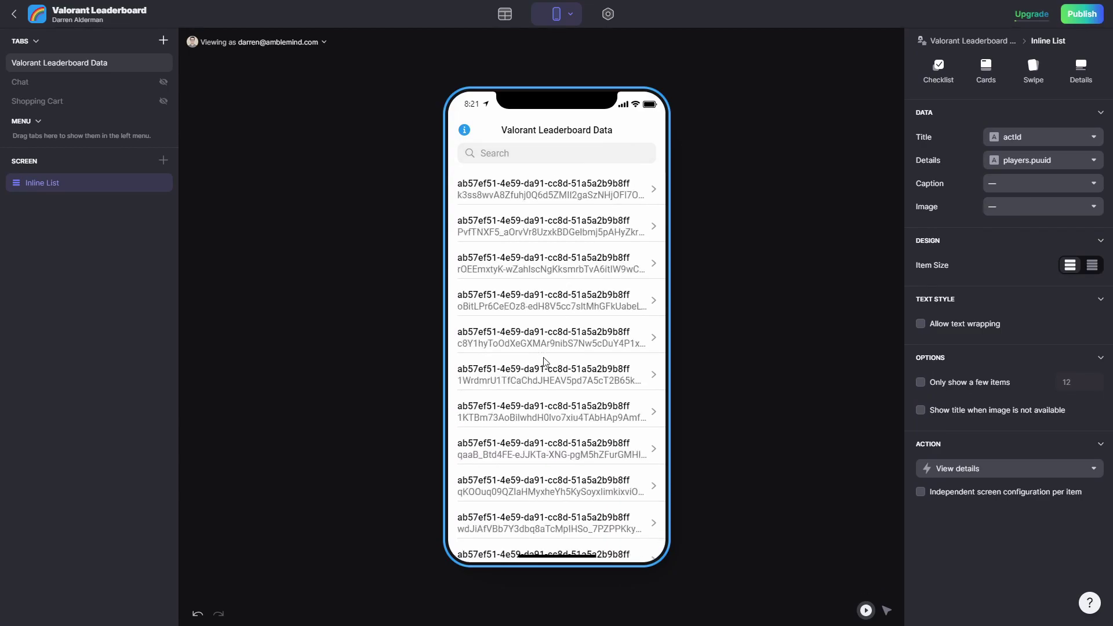
Step: Set the Inline List's title to the players.gameName column
scroll(1066, 307, "up", 2)
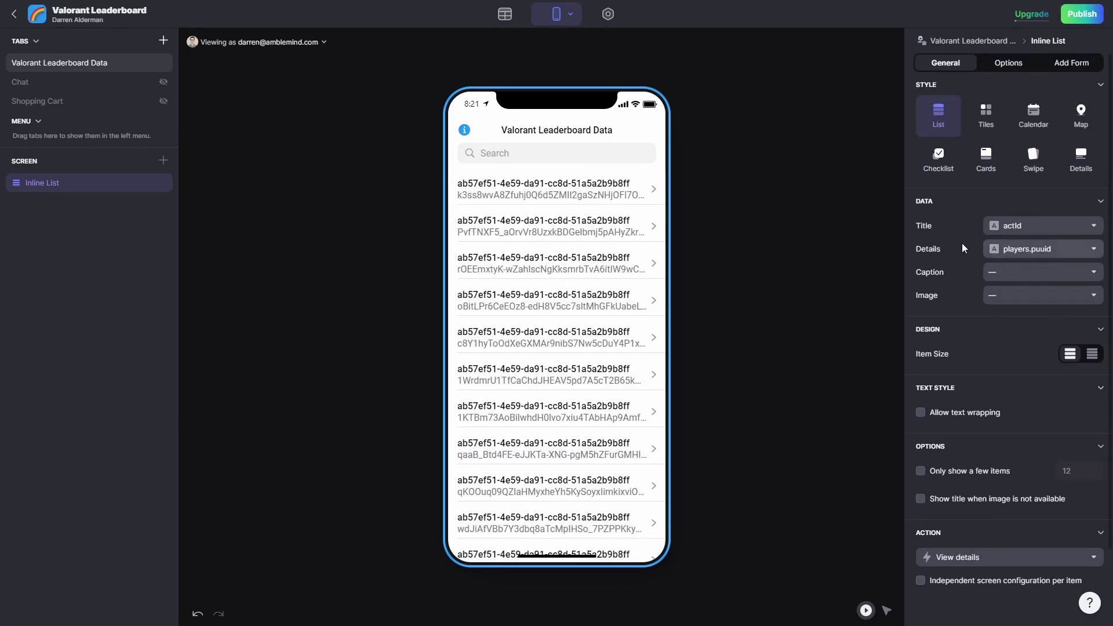
left_click(1027, 225)
left_click(1019, 313)
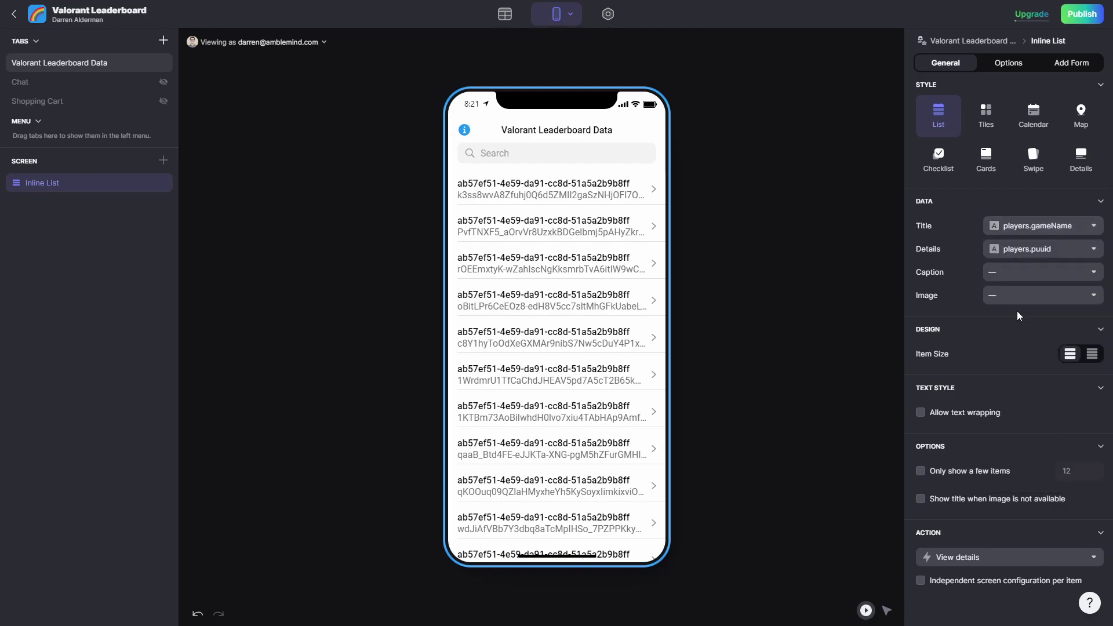